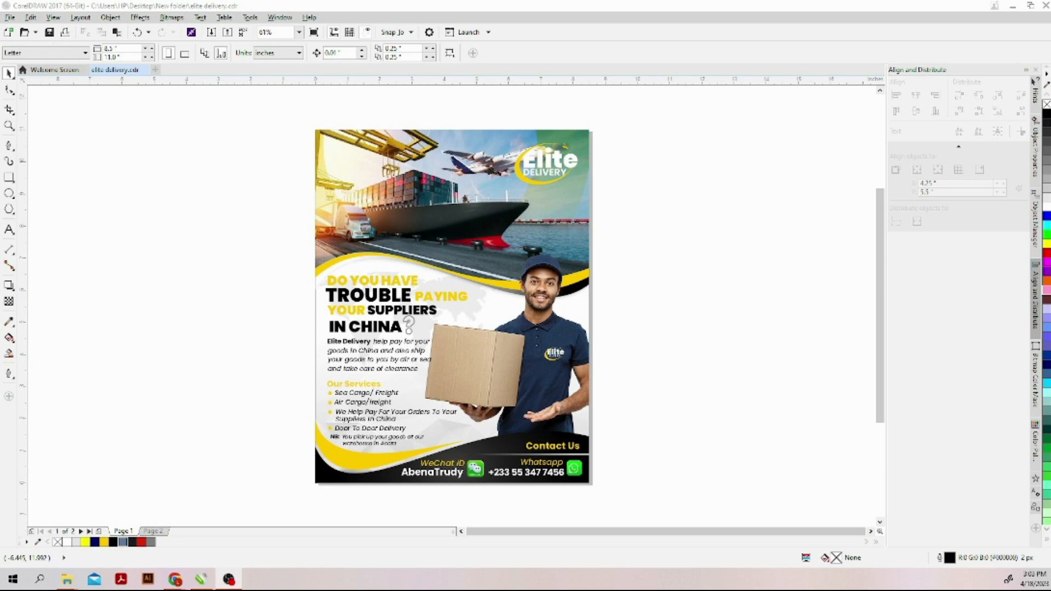
# - Export only the current page of the flyer as a PDF named "elite delivery" in the Work folder
pyautogui.click(10, 18)
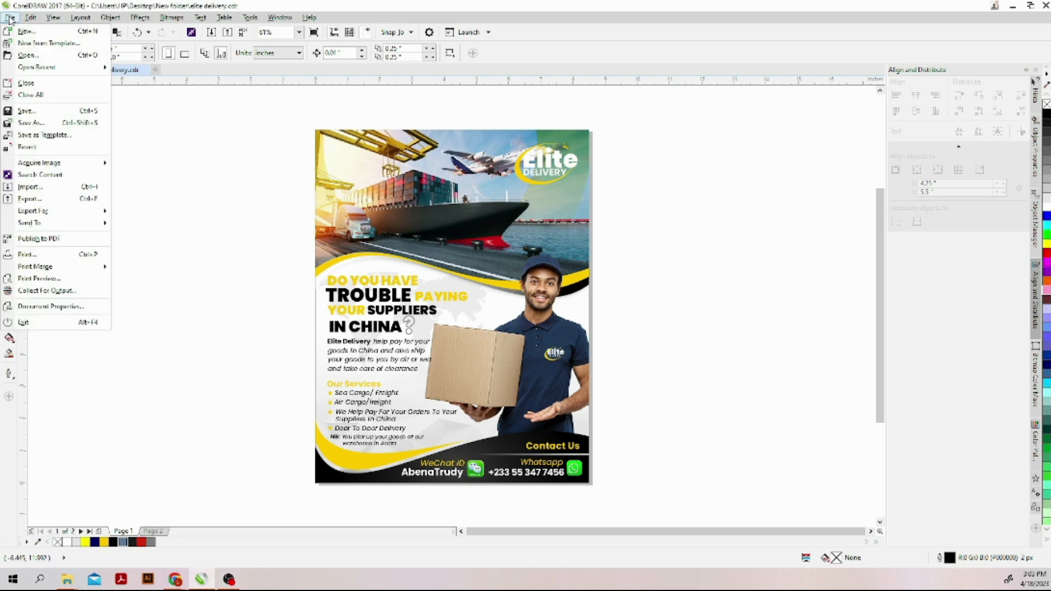
pyautogui.click(42, 205)
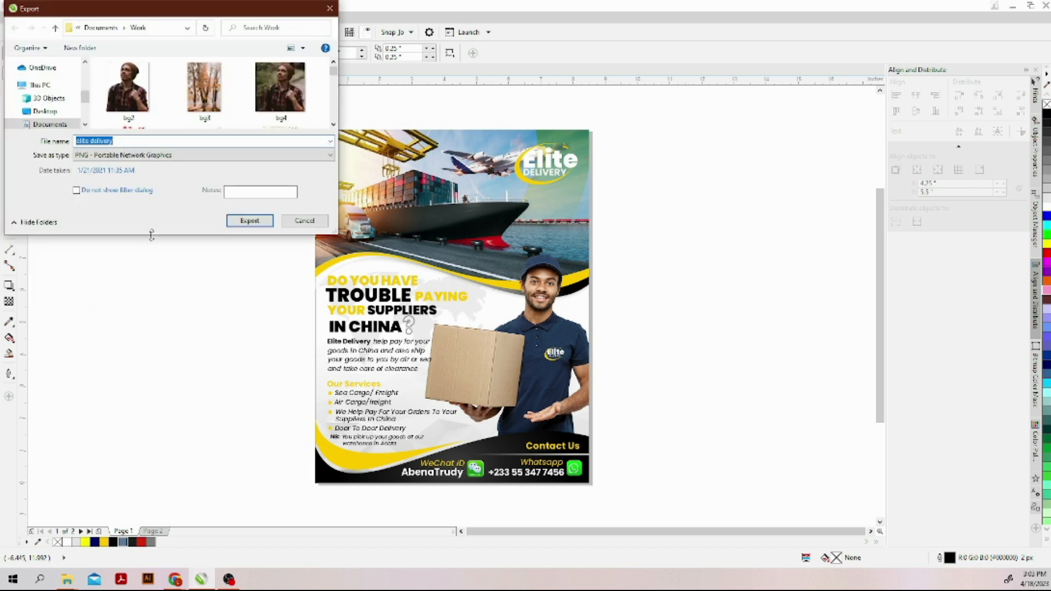
pyautogui.click(189, 156)
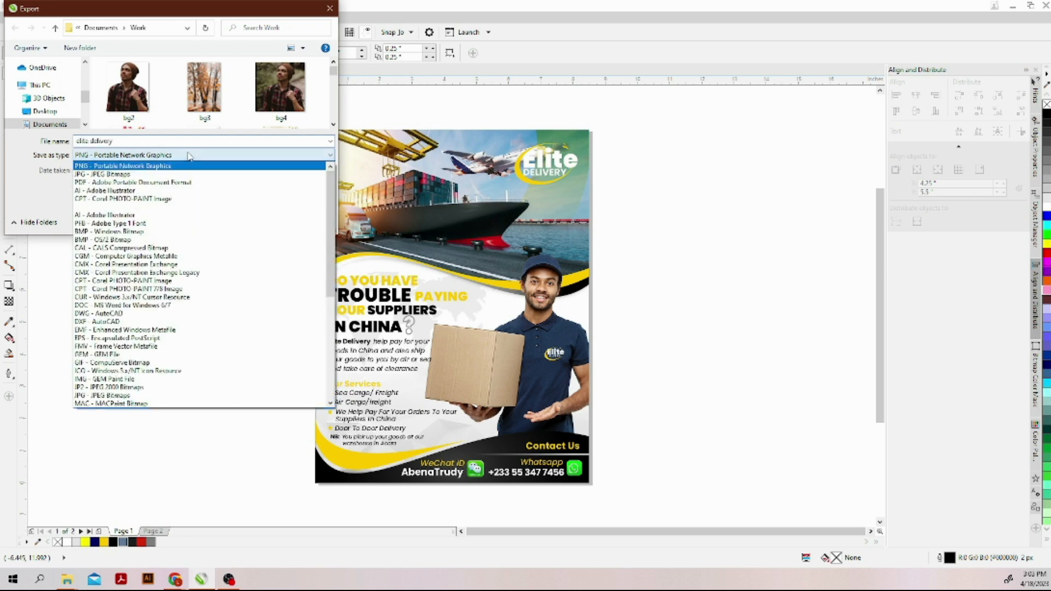
pyautogui.click(181, 183)
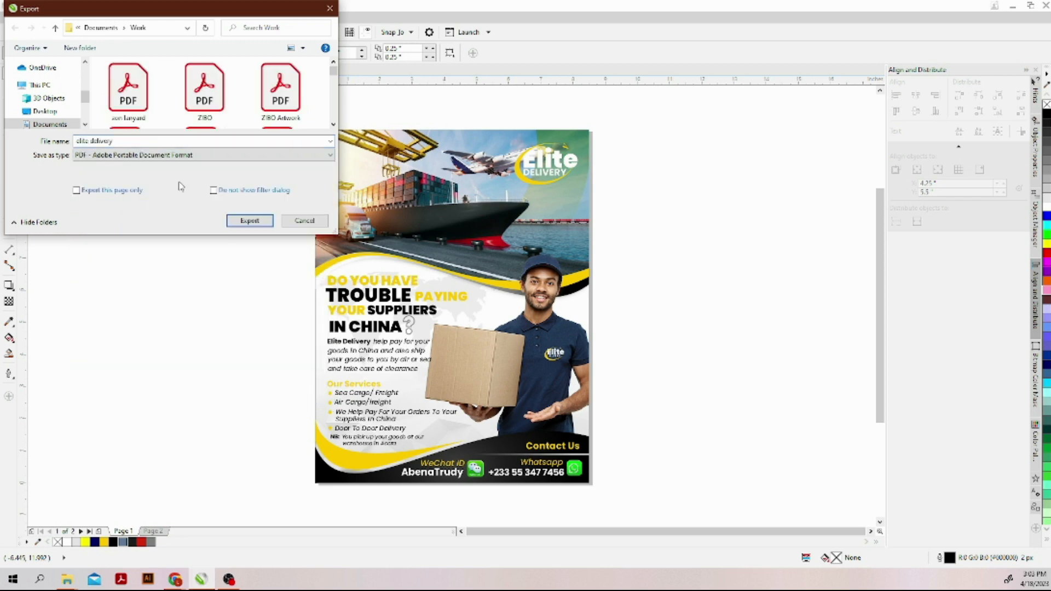
pyautogui.click(158, 141)
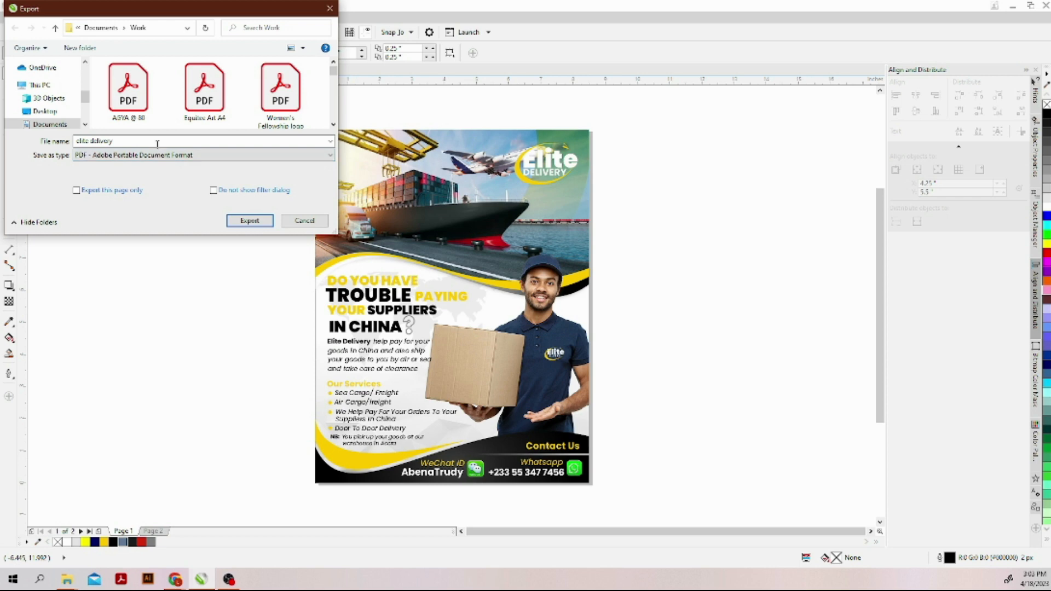
pyautogui.click(249, 221)
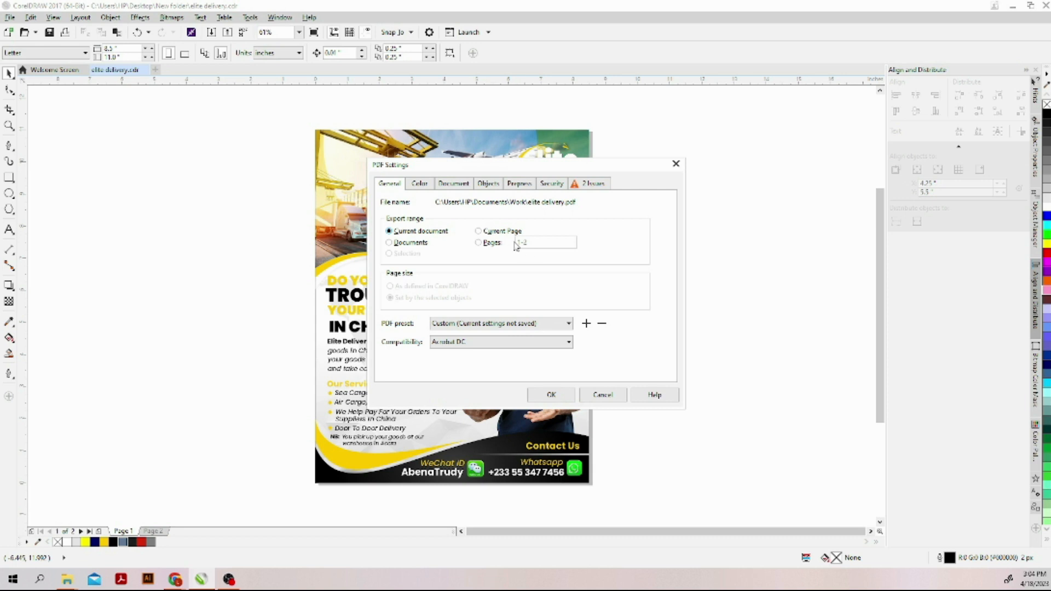
pyautogui.click(496, 231)
pyautogui.click(551, 395)
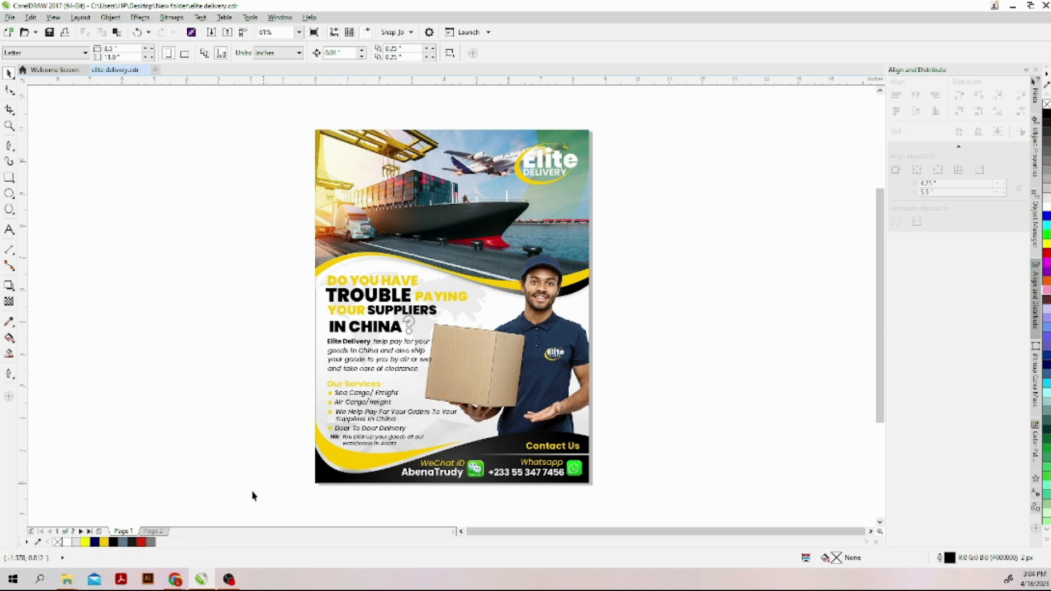
# - Switch to Canva in Chrome and open the Projects page
pyautogui.moveTo(176, 580)
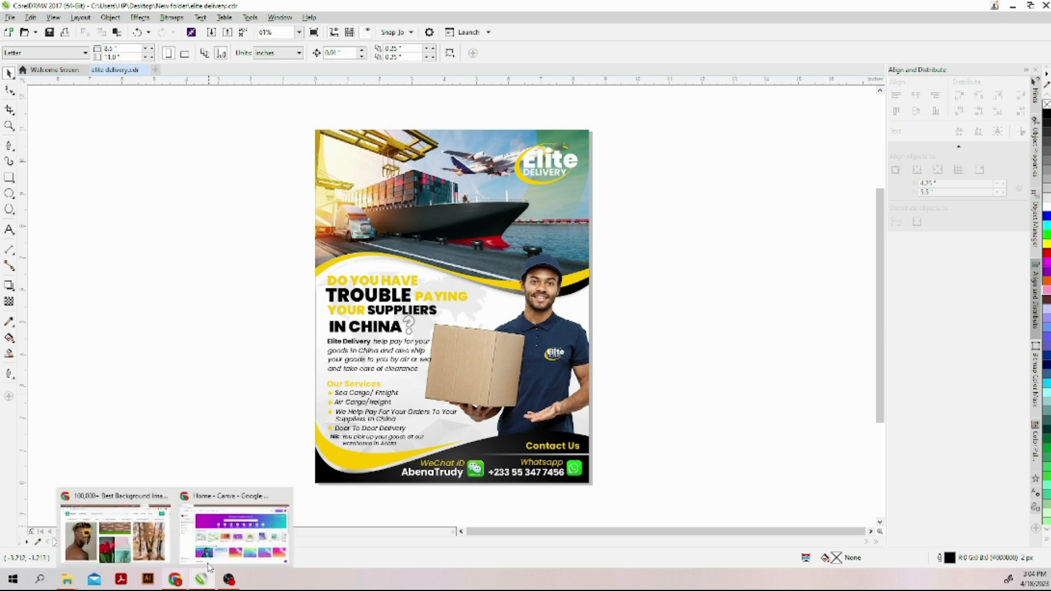
pyautogui.click(211, 555)
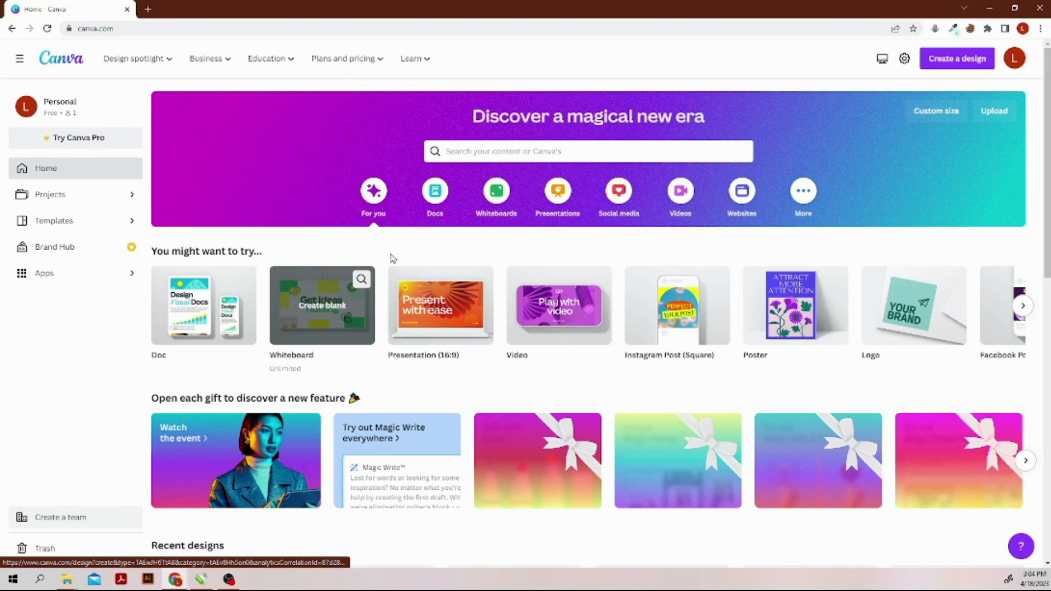
pyautogui.click(96, 197)
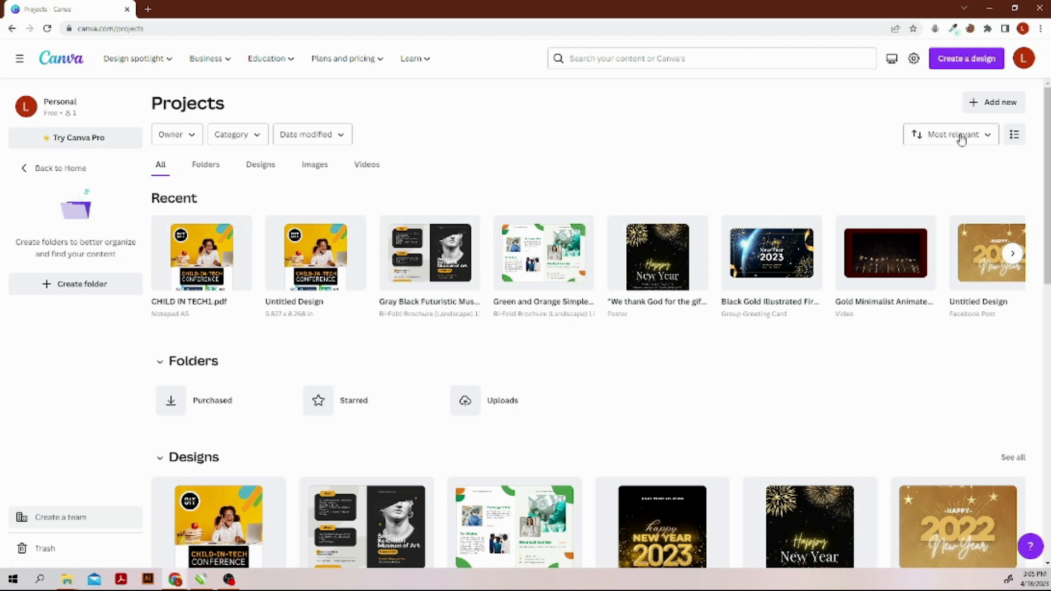
# - Upload the elite delivery PDF from the Work folder as a new project and open the imported design
pyautogui.click(988, 104)
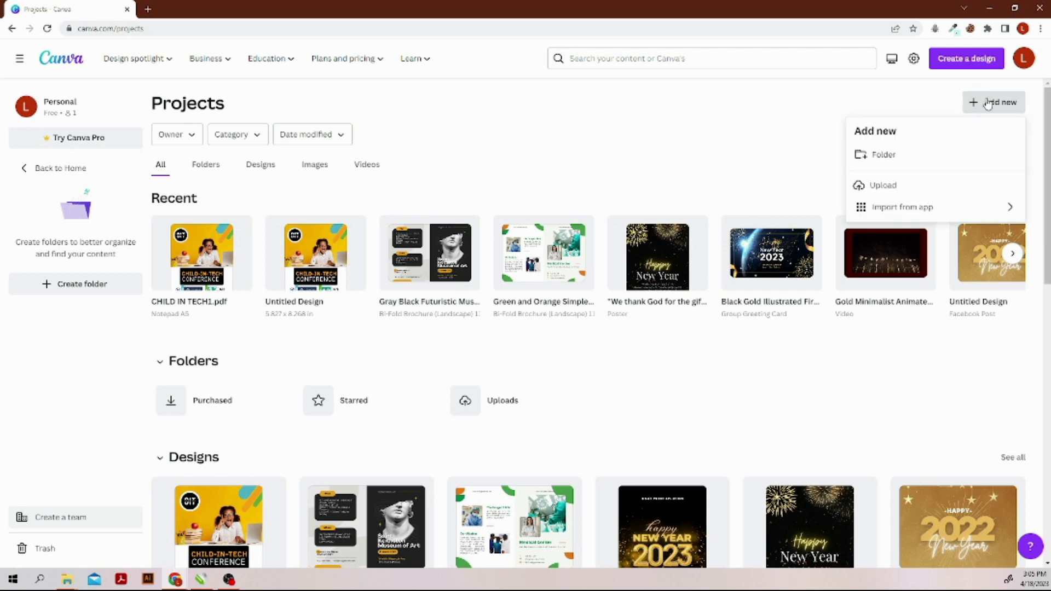
pyautogui.click(895, 188)
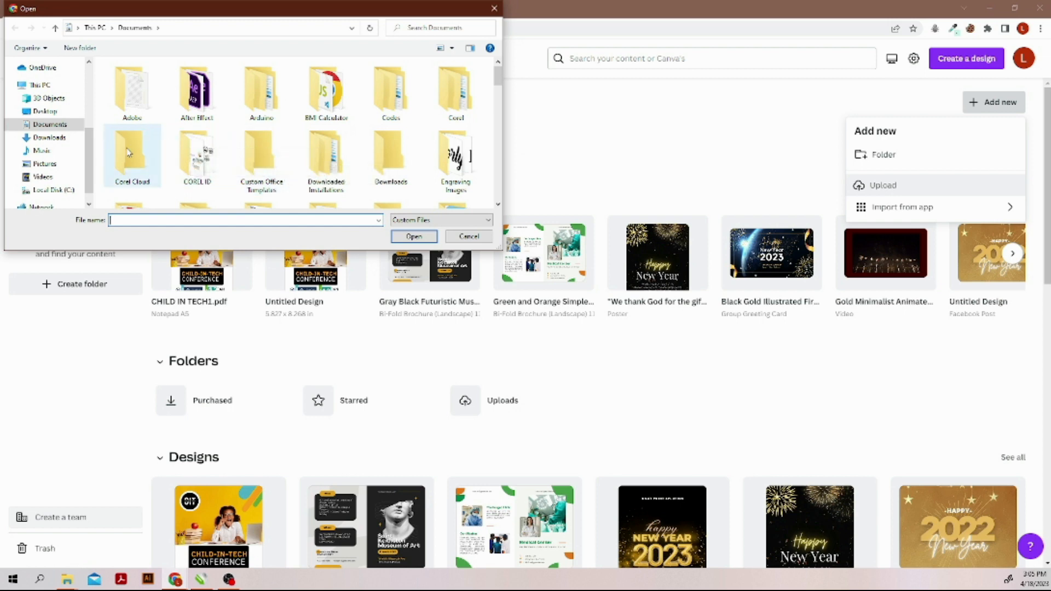
pyautogui.moveTo(92, 164); pyautogui.dragTo(91, 127)
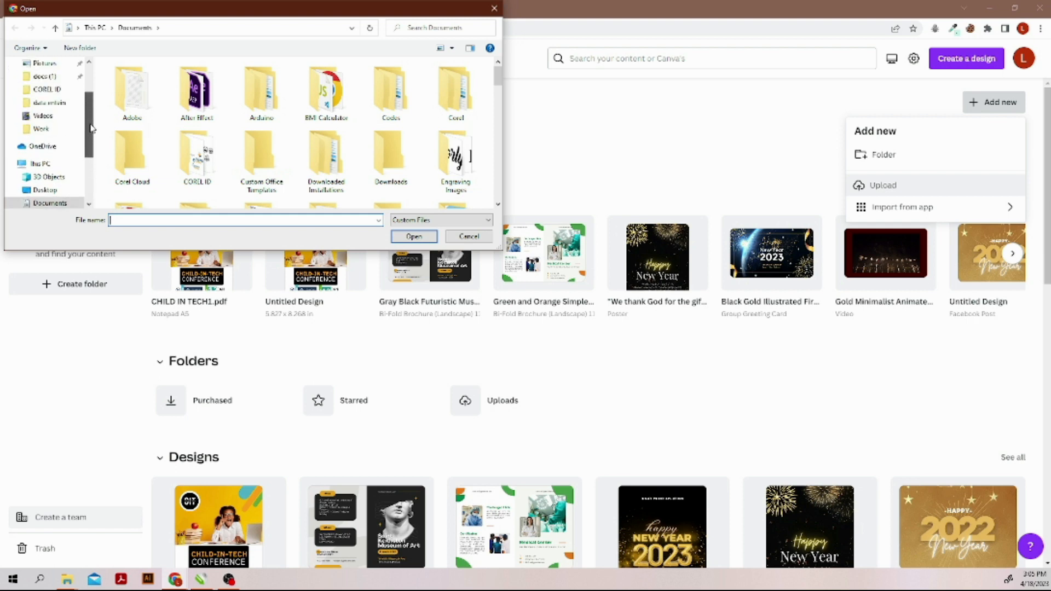
pyautogui.click(42, 129)
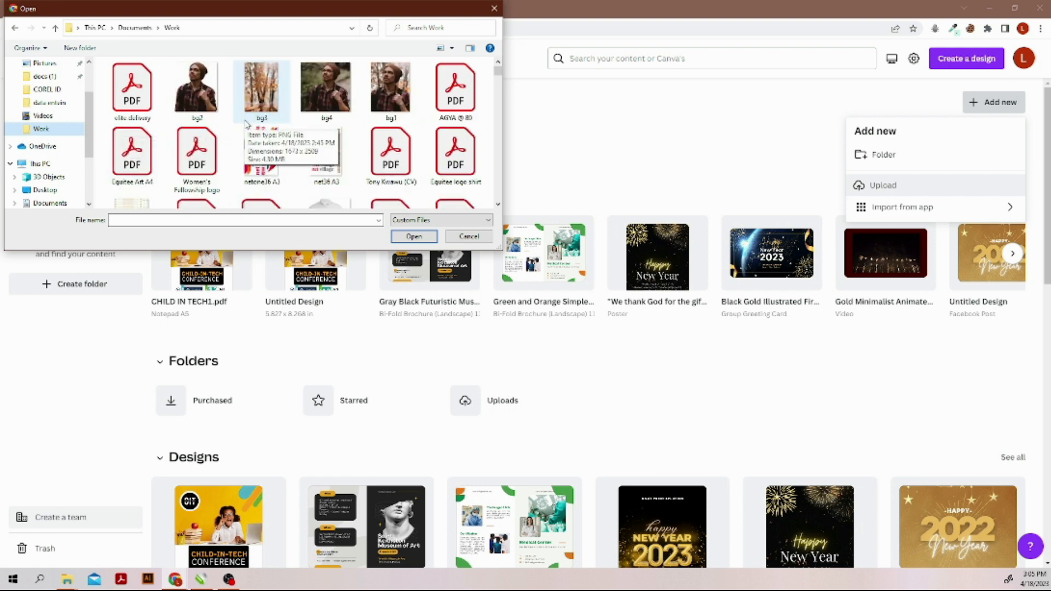
pyautogui.click(137, 98)
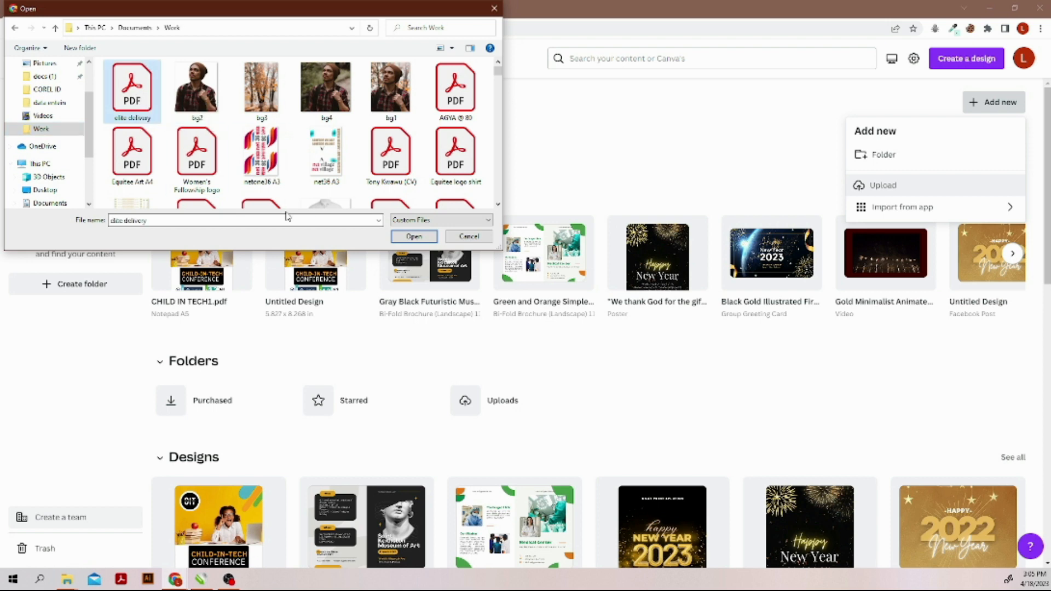
pyautogui.click(418, 241)
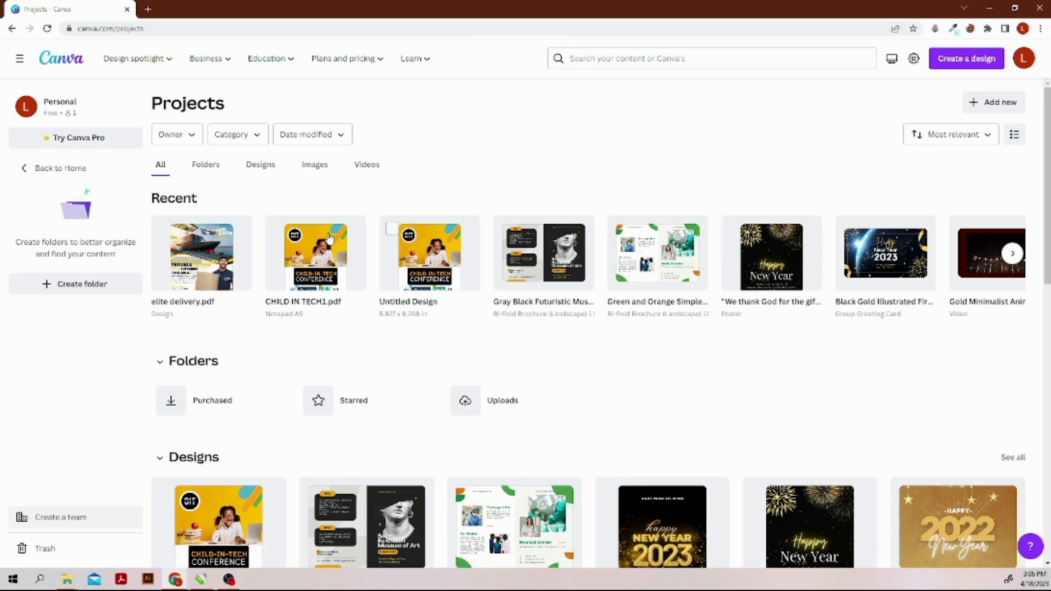
pyautogui.click(209, 264)
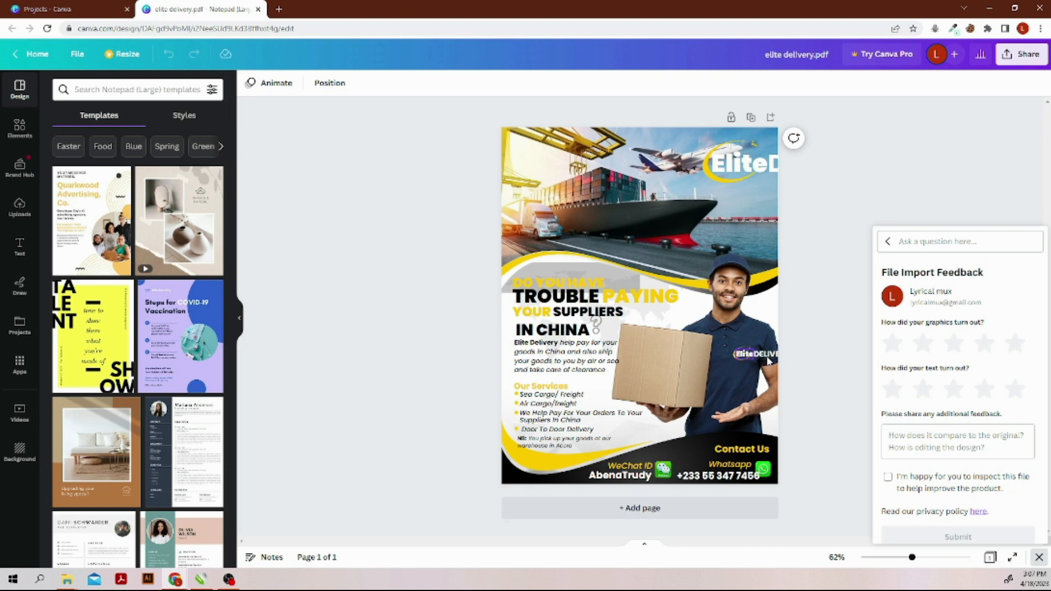
# - Reduce the logo text on the man's shirt to size 9.4 and arrange it on two lines, "Elite" and "DELIVERY", in a slightly wider box
pyautogui.click(768, 360)
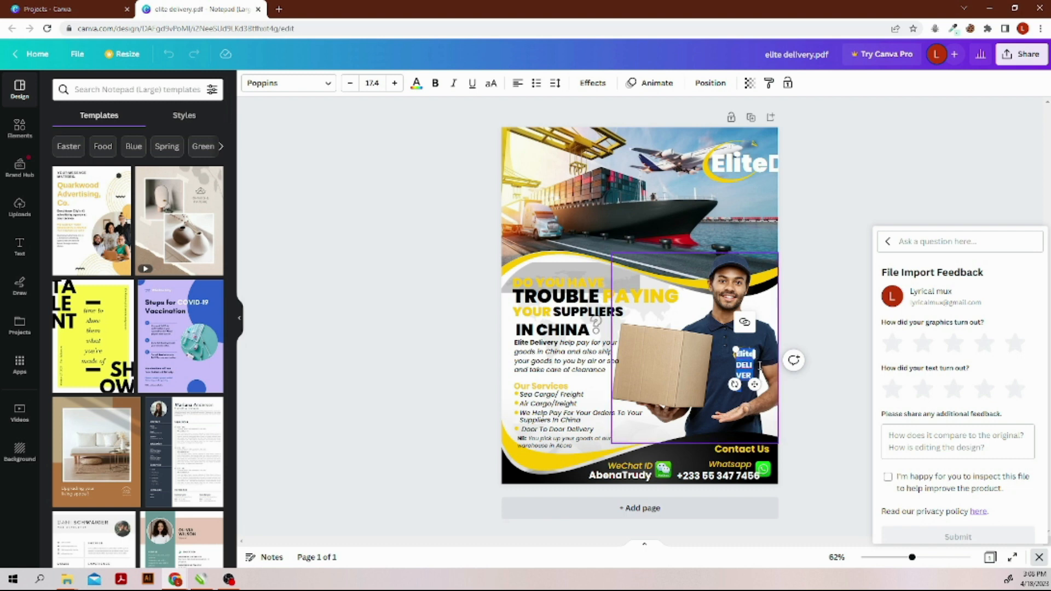
pyautogui.hotkey('ctrl', '+')
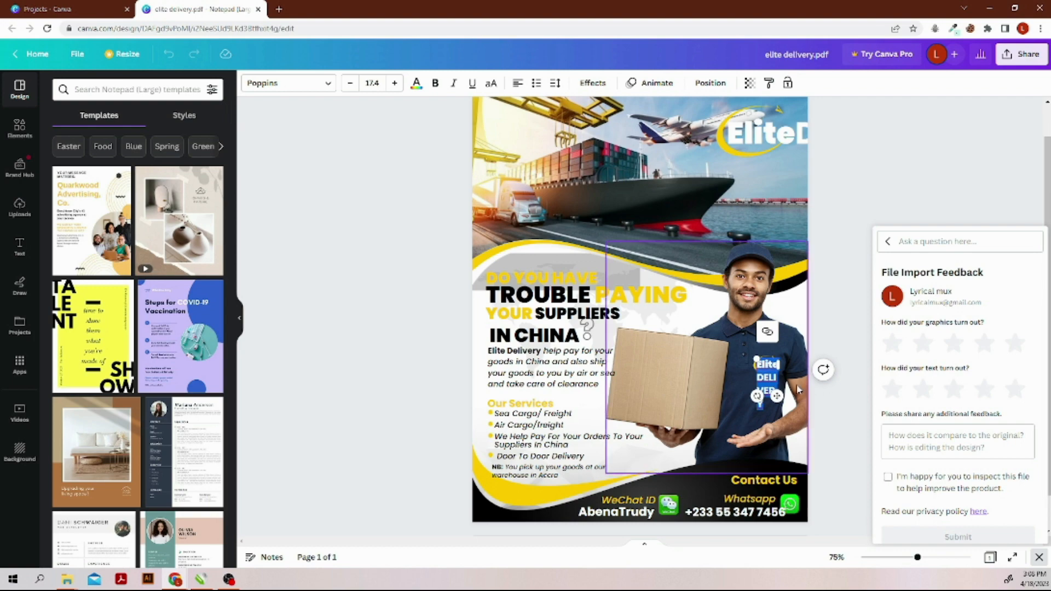
pyautogui.hotkey('ctrl', '+')
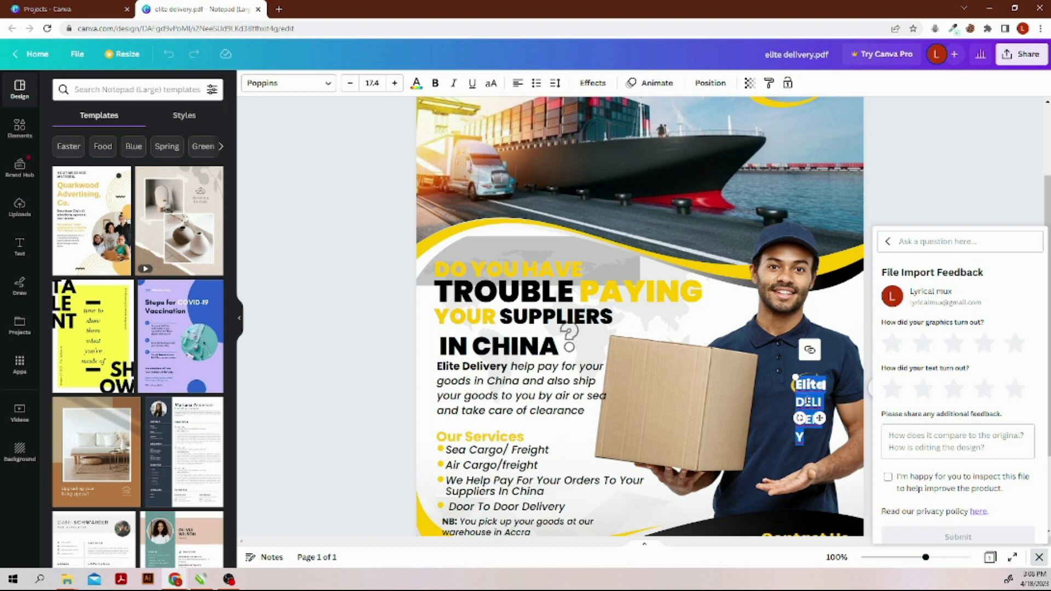
pyautogui.click(810, 402)
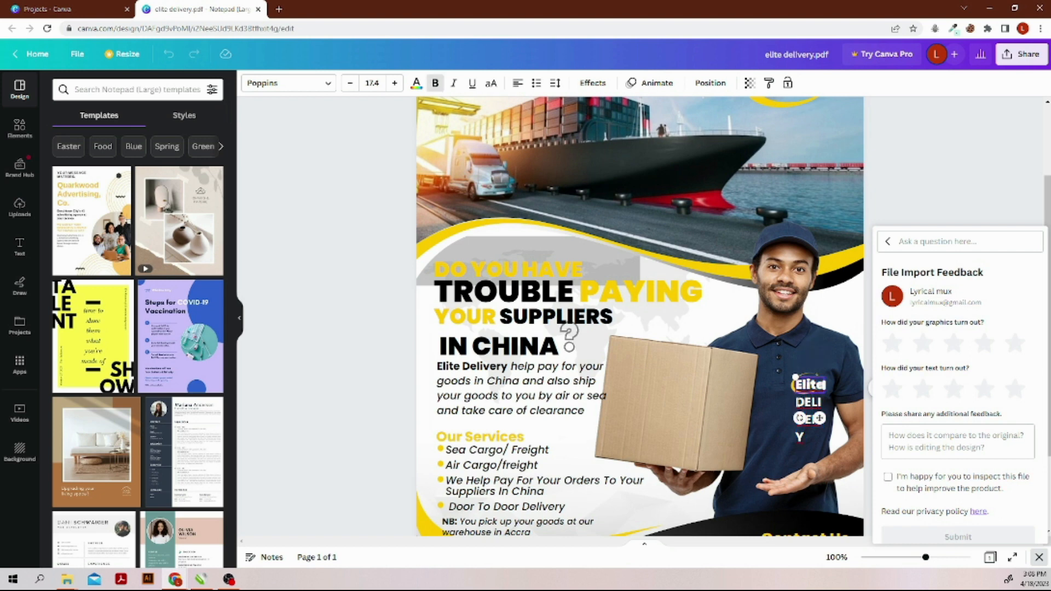
pyautogui.click(798, 404)
pyautogui.moveTo(798, 404); pyautogui.dragTo(824, 434)
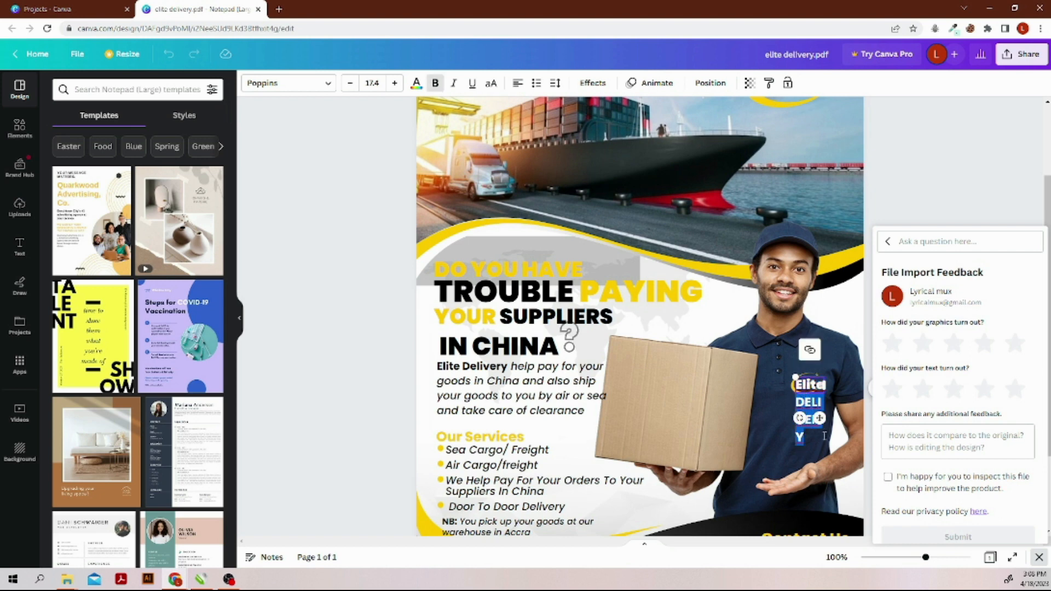
pyautogui.click(350, 87)
pyautogui.click(350, 87)
pyautogui.click(350, 87)
pyautogui.click(350, 87)
pyautogui.click(350, 87)
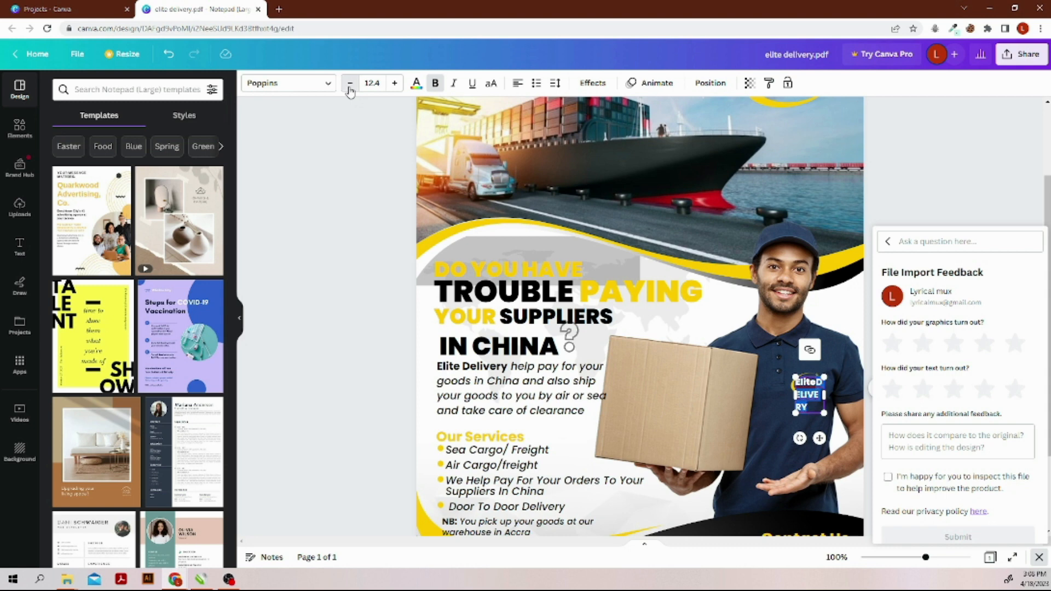
pyautogui.click(349, 87)
pyautogui.click(350, 86)
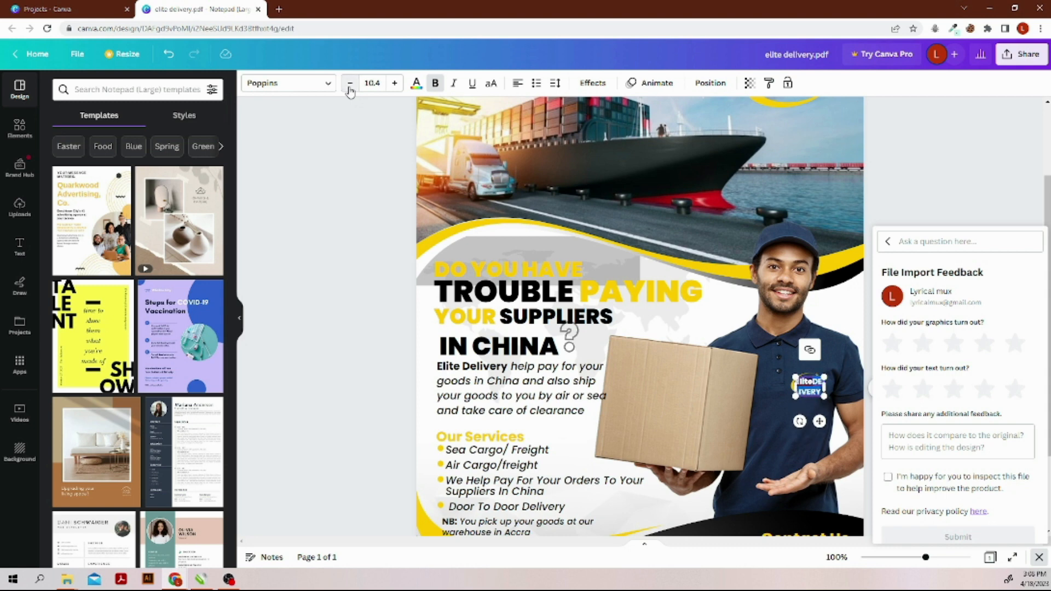
pyautogui.click(349, 86)
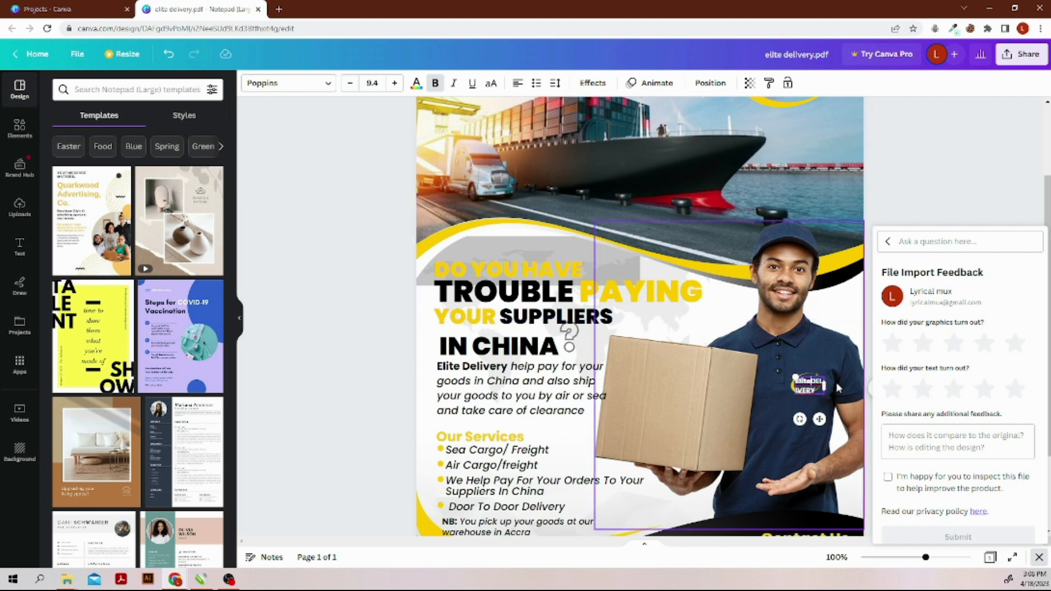
pyautogui.press('Return')
pyautogui.moveTo(826, 388); pyautogui.dragTo(832, 389)
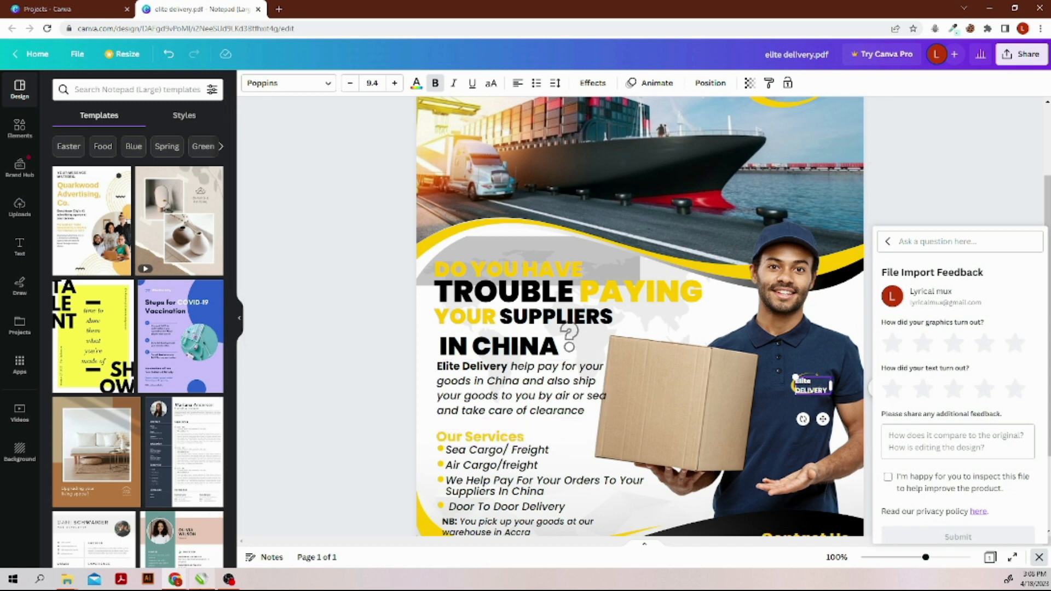
# - Compare the edited shirt logo with the original flyer in CorelDRAW, return to Canva and deselect the text
pyautogui.click(201, 579)
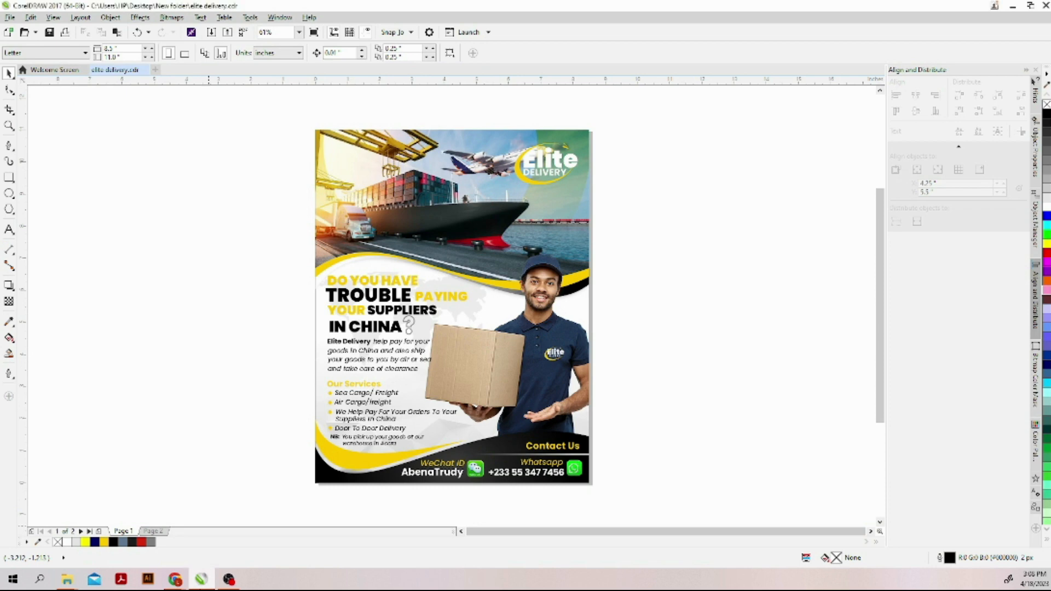
pyautogui.click(176, 579)
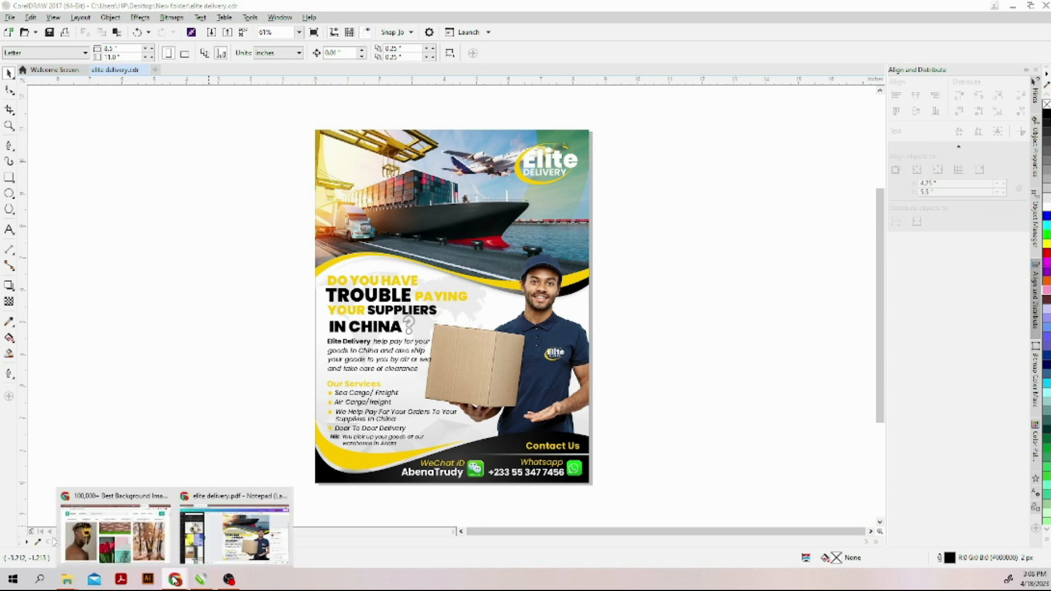
pyautogui.click(212, 557)
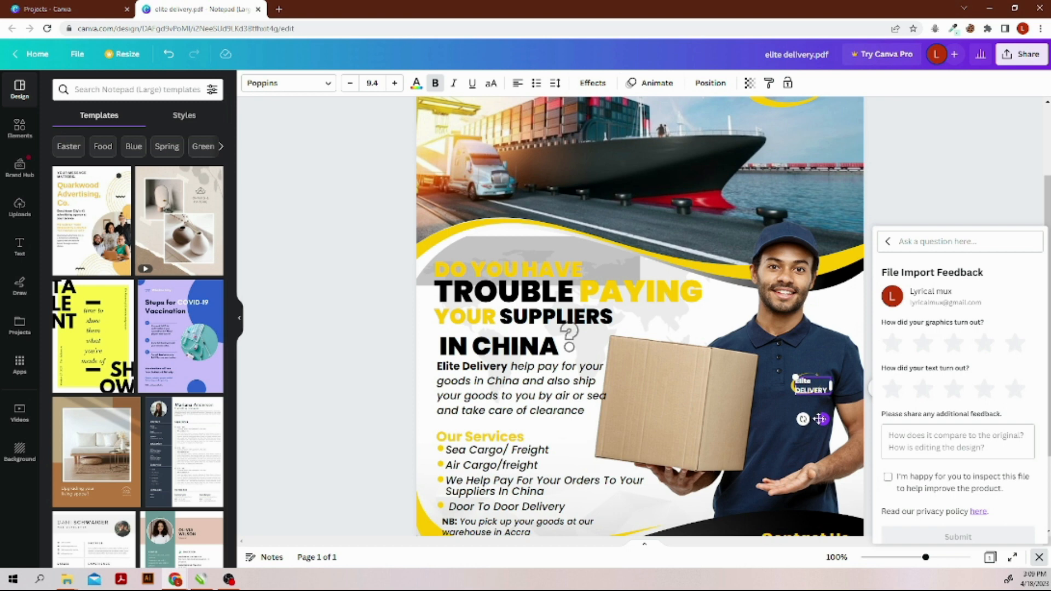
pyautogui.click(901, 218)
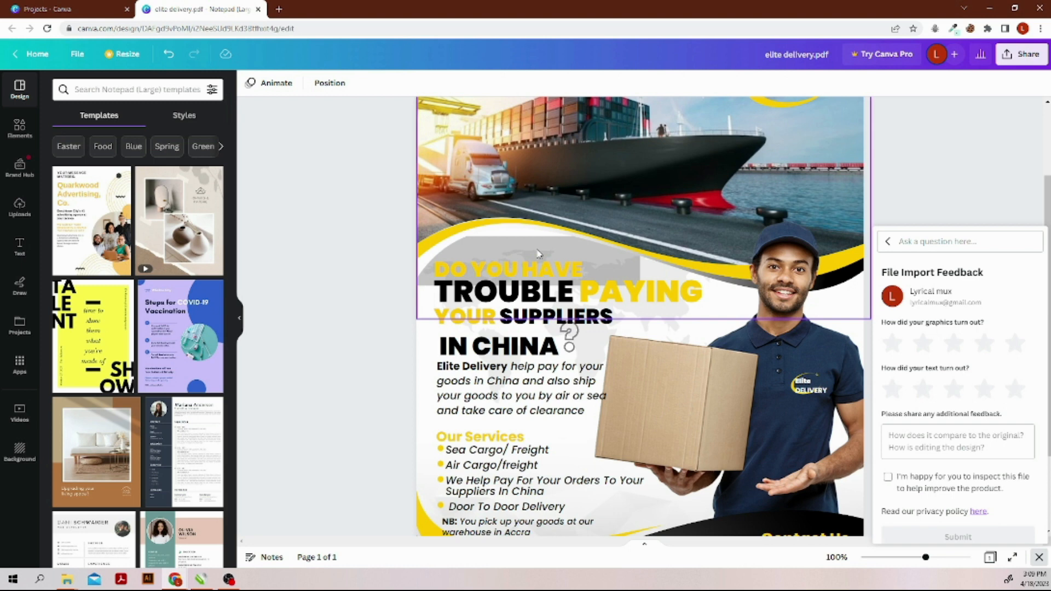
# - Move the image layer stacked over the header's ship photo upward
pyautogui.click(542, 225)
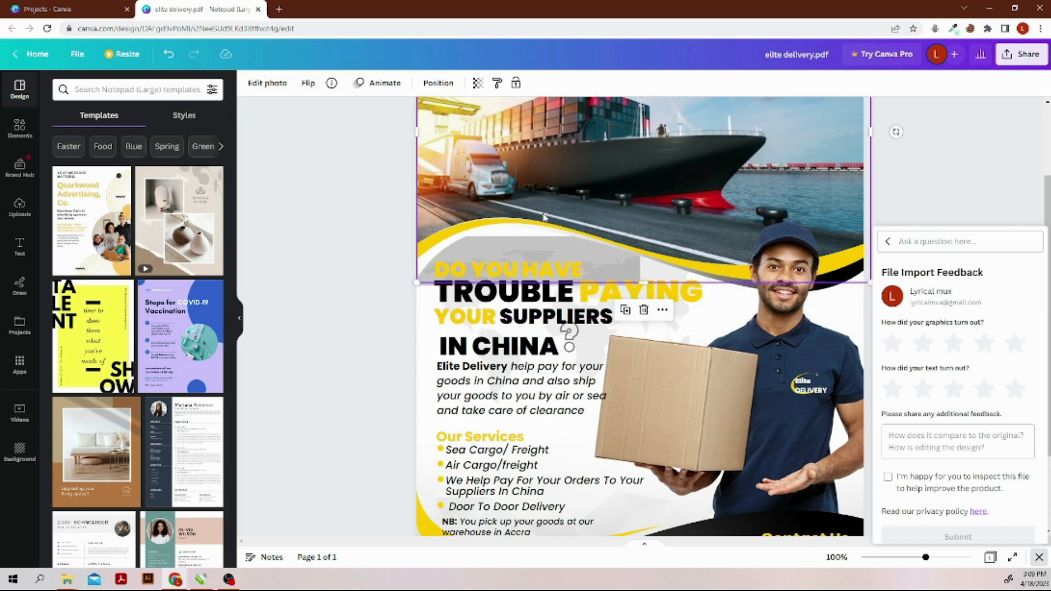
pyautogui.moveTo(551, 250); pyautogui.dragTo(554, 182)
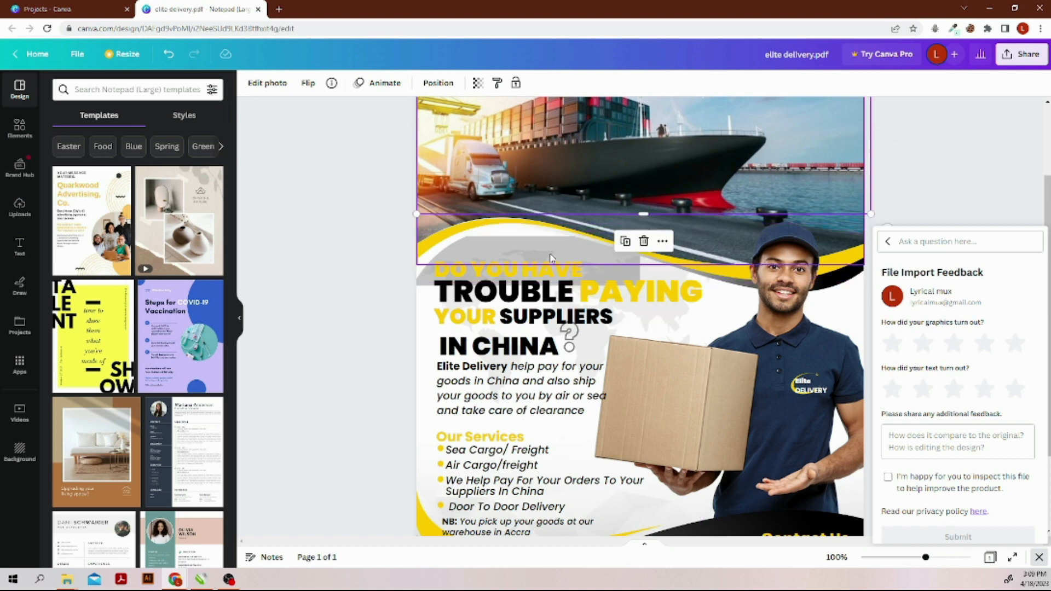
# - Try deleting the yellow wave graphic below the ship photo, and undo the deletion
pyautogui.click(419, 290)
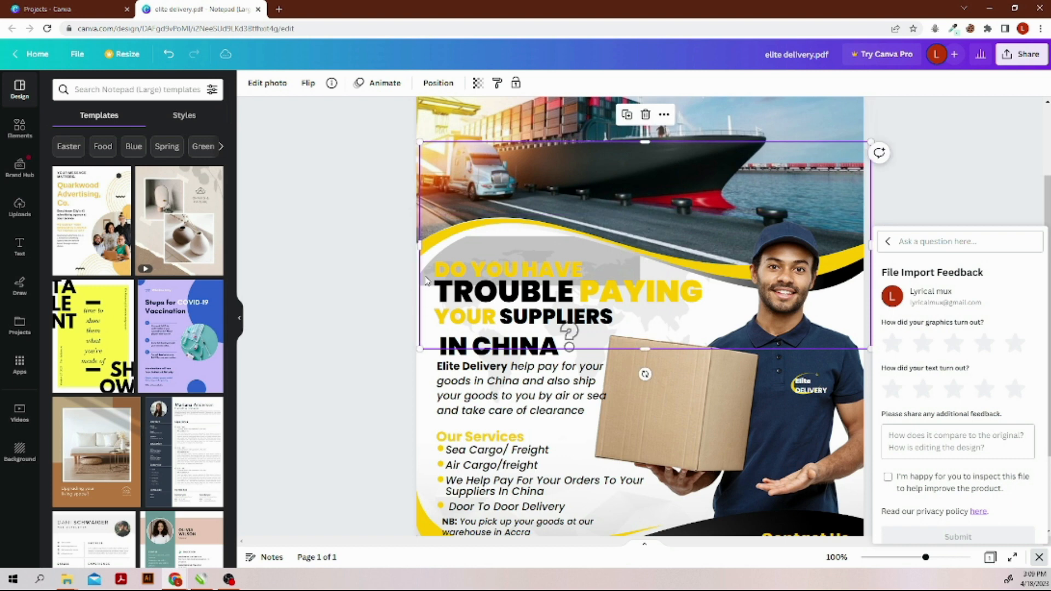
pyautogui.press('Delete')
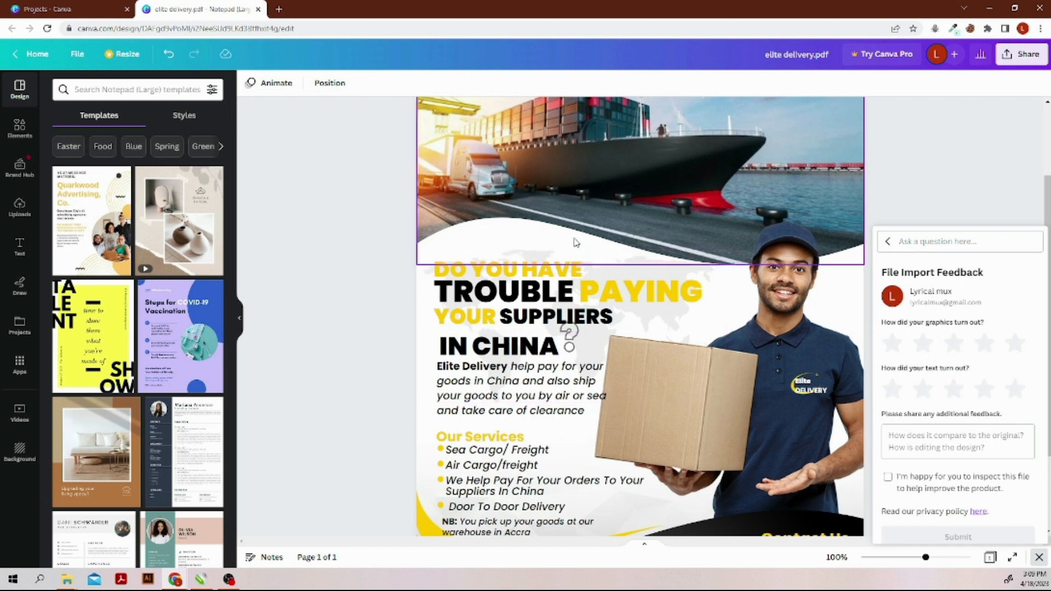
pyautogui.hotkey('ctrl', 'z')
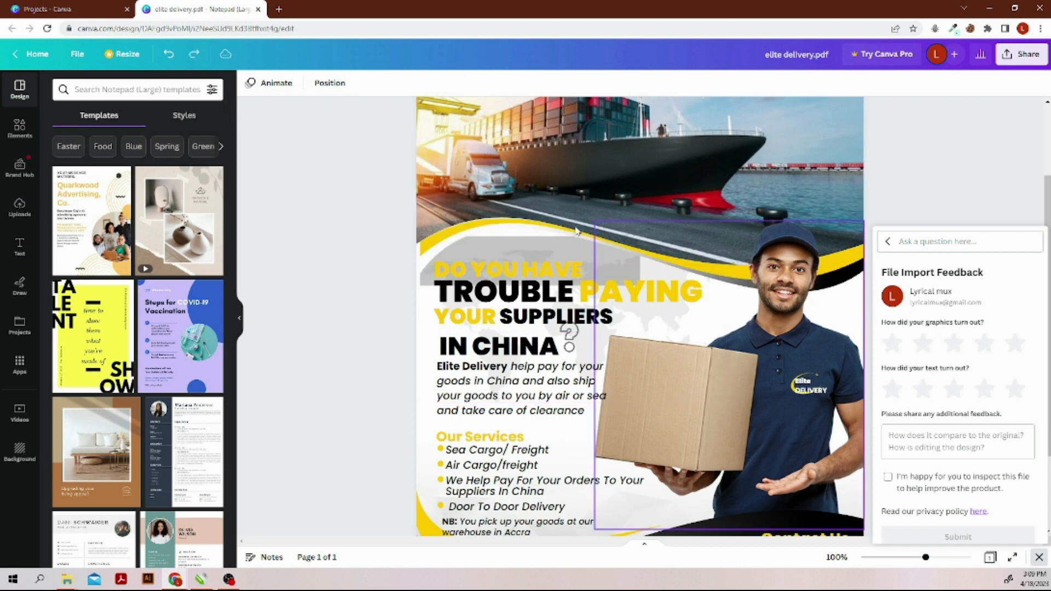
# - Try removing the wave graphic behind the "DO YOU HAVE TROUBLE PAYING" heading once more, and undo the removal
pyautogui.click(428, 285)
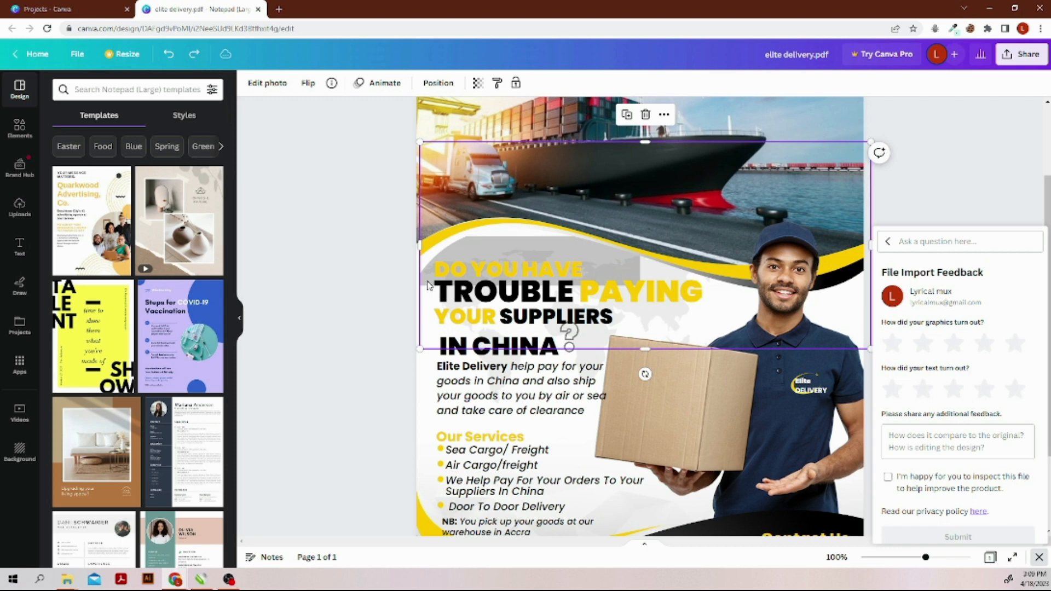
pyautogui.press('Delete')
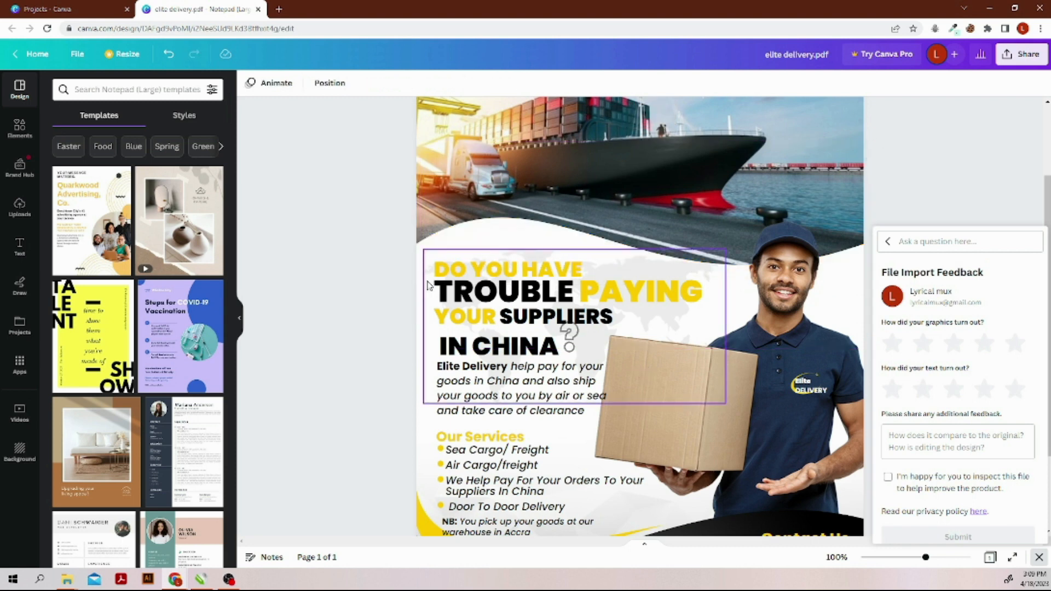
pyautogui.hotkey('ctrl', 'z')
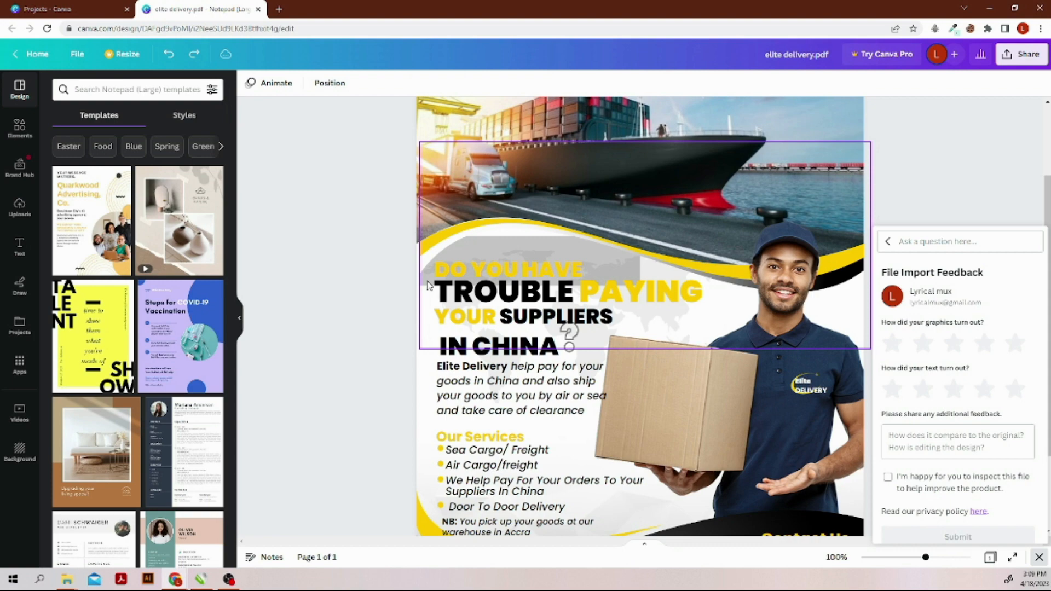
# - Remove the word "DELIVERY" from the header logo text, keeping only "Elite", and deselect it
pyautogui.hotkey('ctrl', '-')
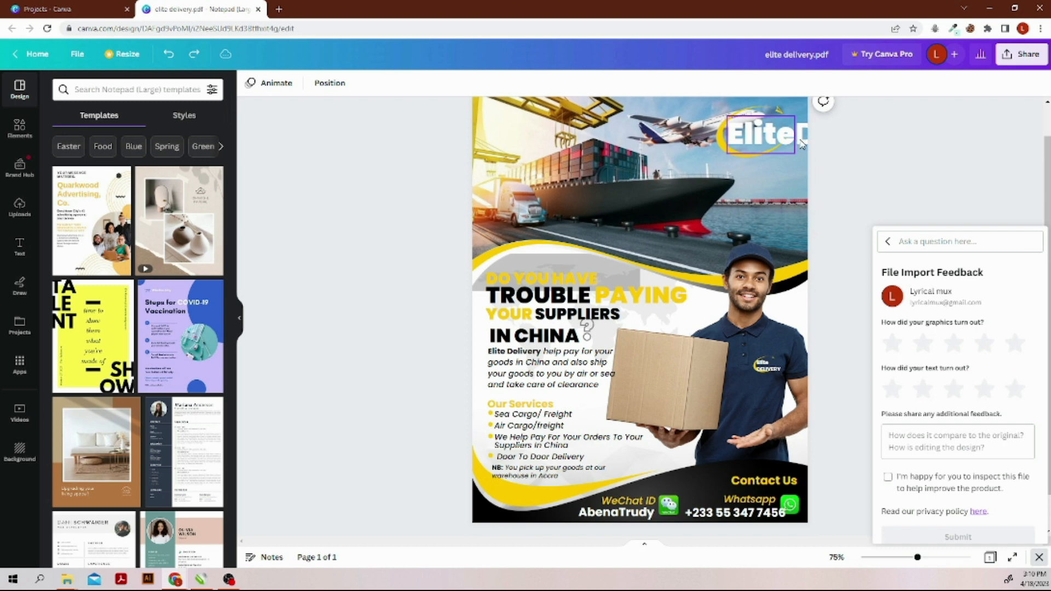
pyautogui.click(796, 144)
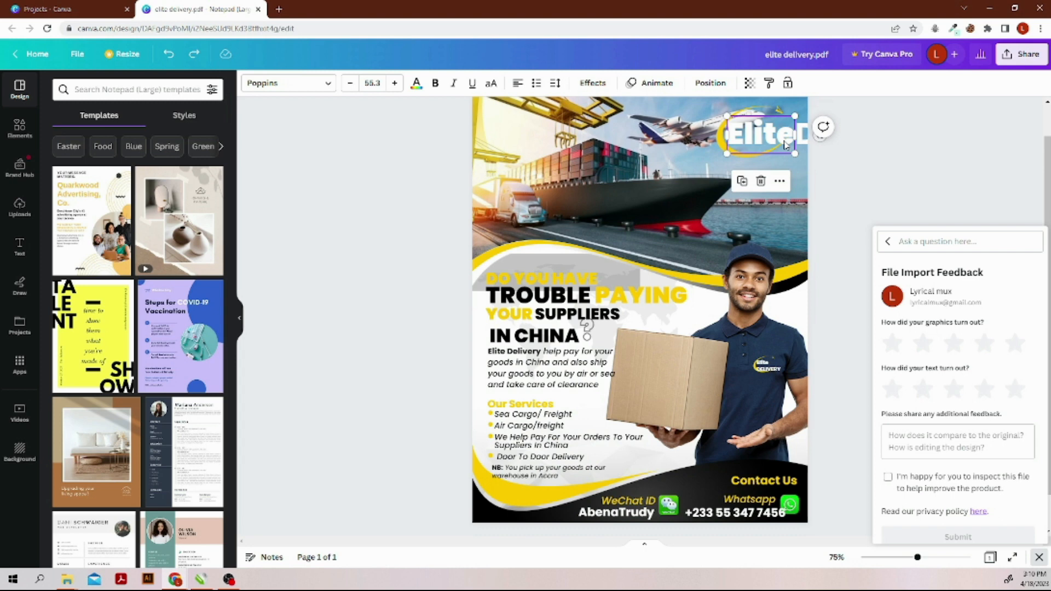
pyautogui.doubleClick(786, 144)
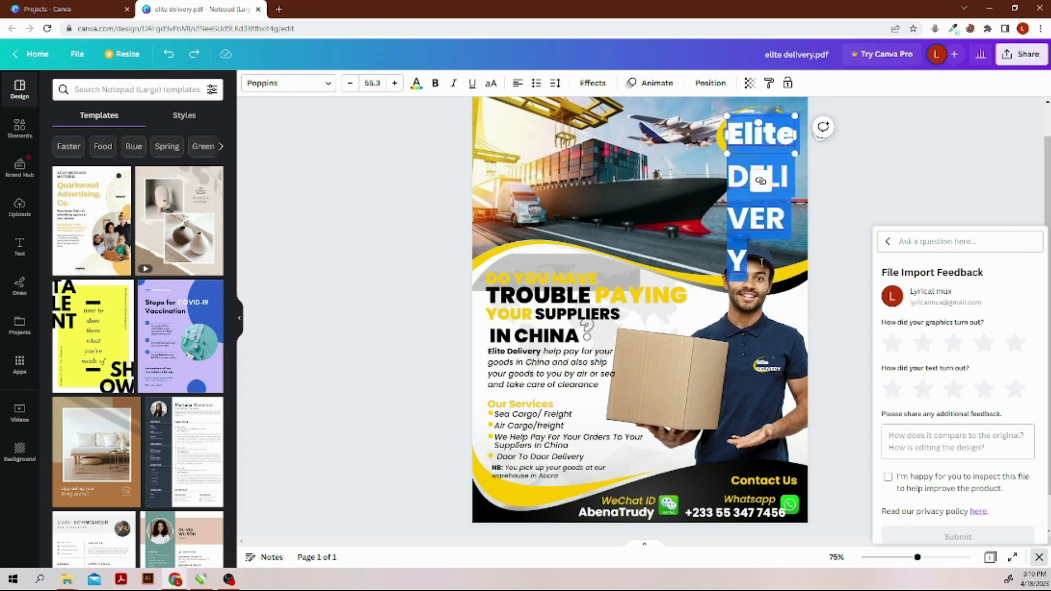
pyautogui.click(733, 181)
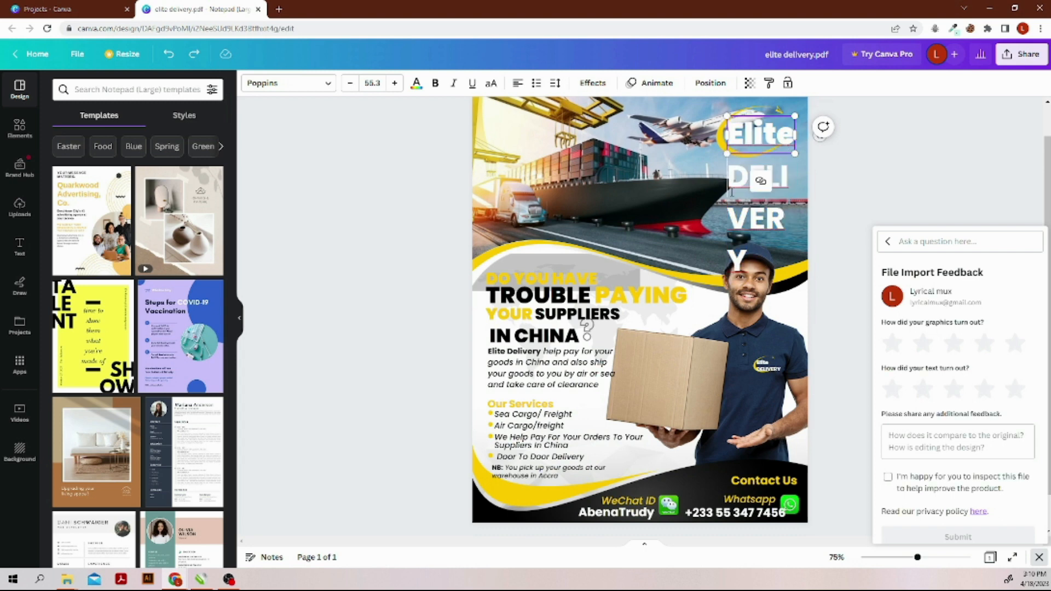
pyautogui.moveTo(732, 181); pyautogui.dragTo(767, 274)
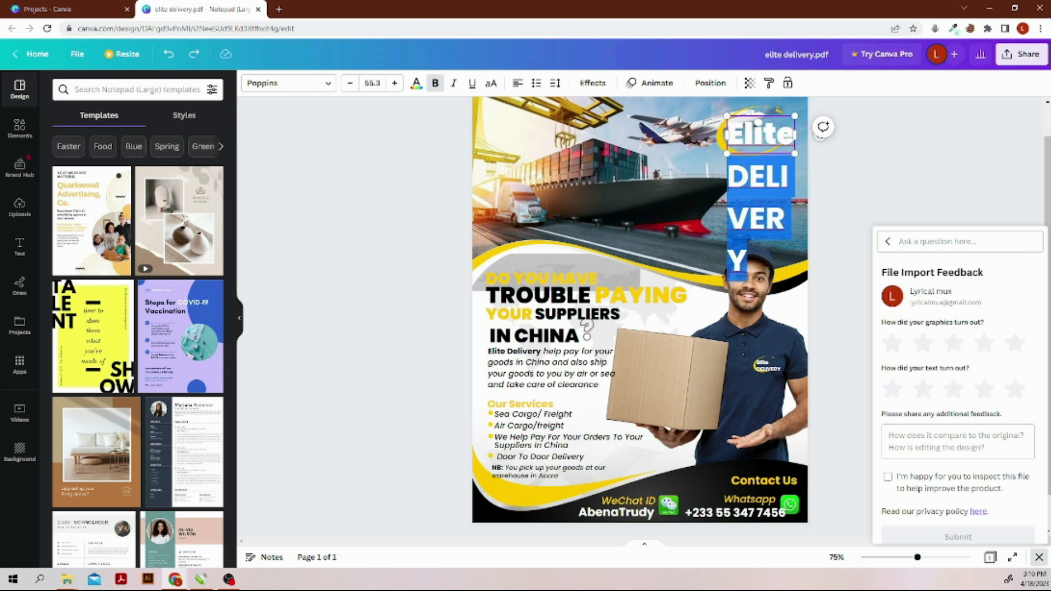
pyautogui.press('BackSpace')
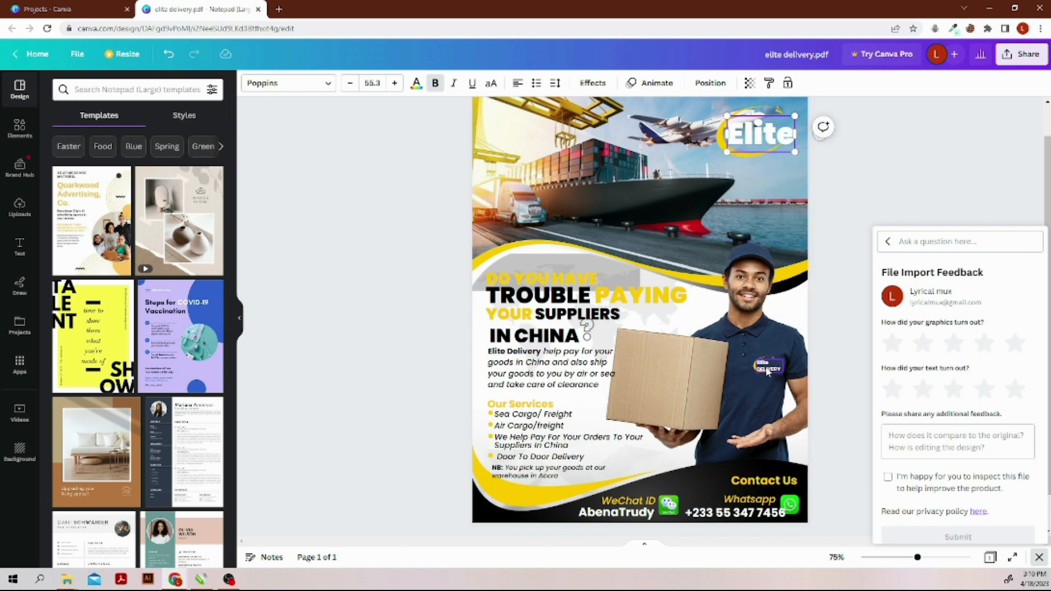
pyautogui.click(827, 329)
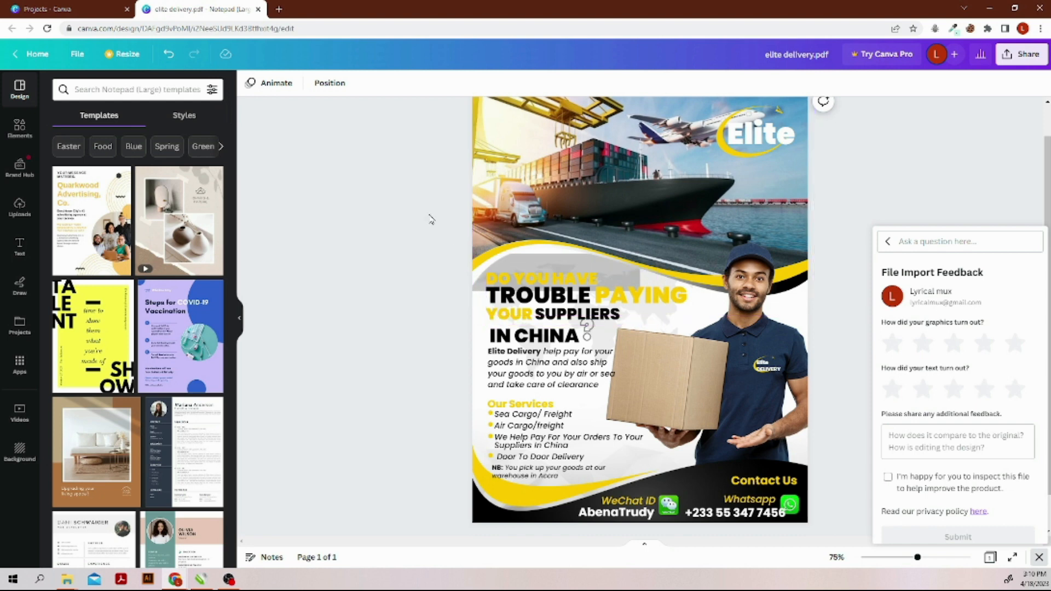
# - Preview the Party, Sleek and Simple page animations on the flyer
pyautogui.click(275, 85)
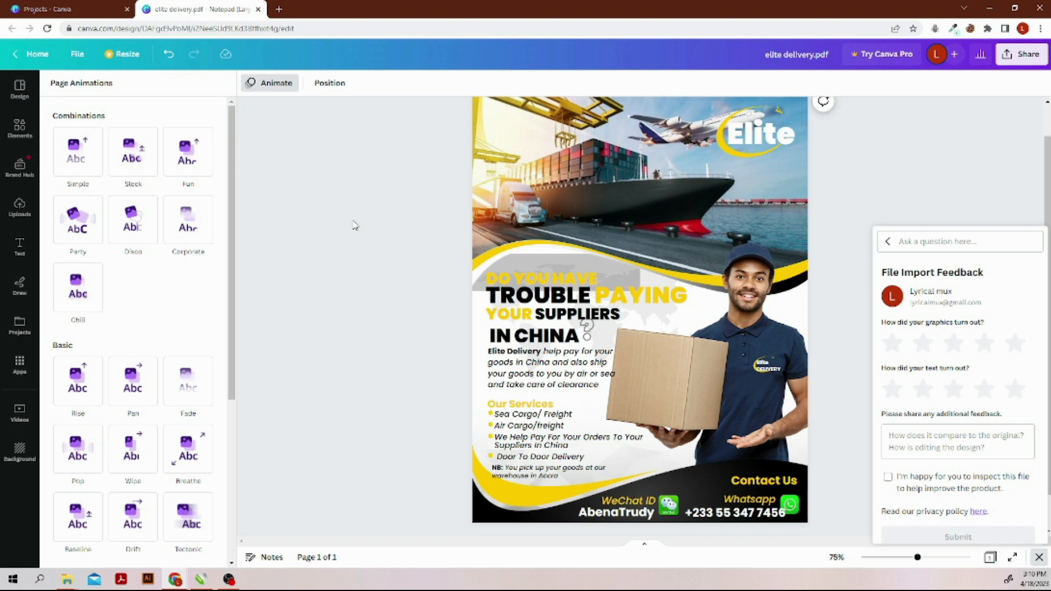
pyautogui.click(66, 208)
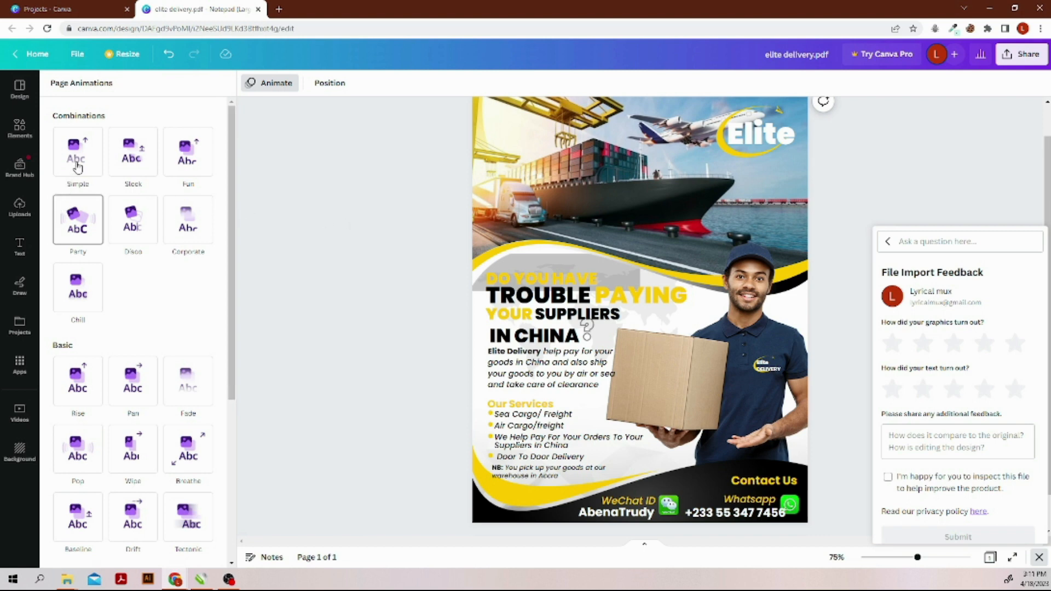
pyautogui.click(115, 172)
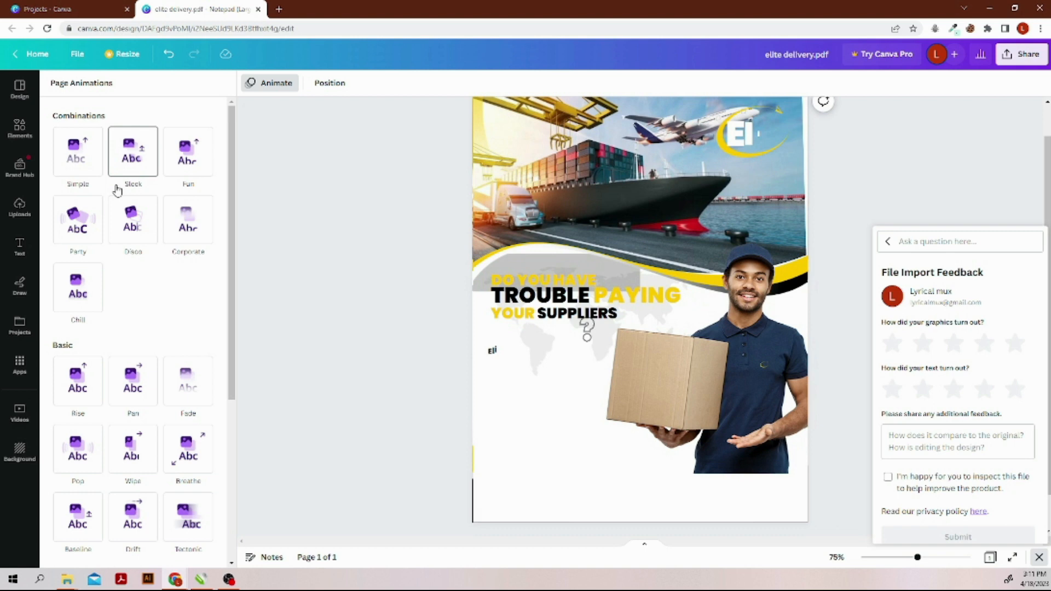
pyautogui.click(97, 169)
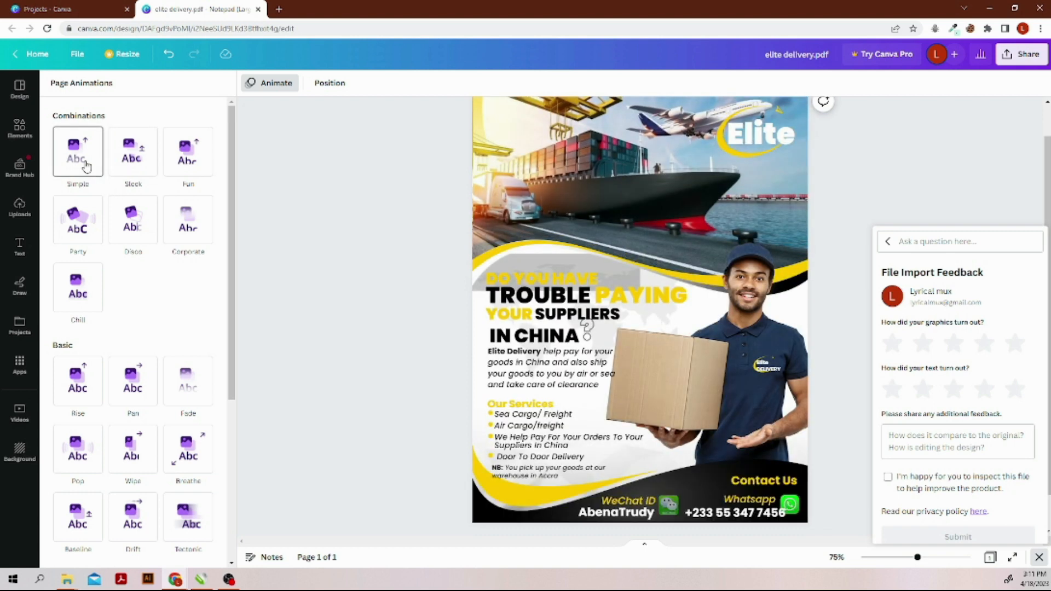
pyautogui.click(126, 171)
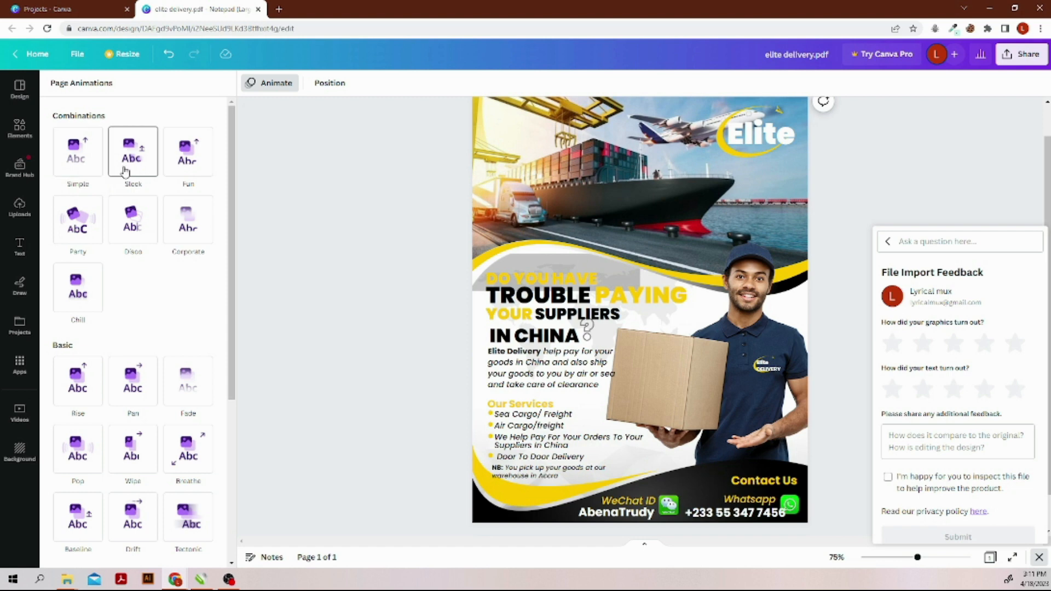
pyautogui.click(78, 165)
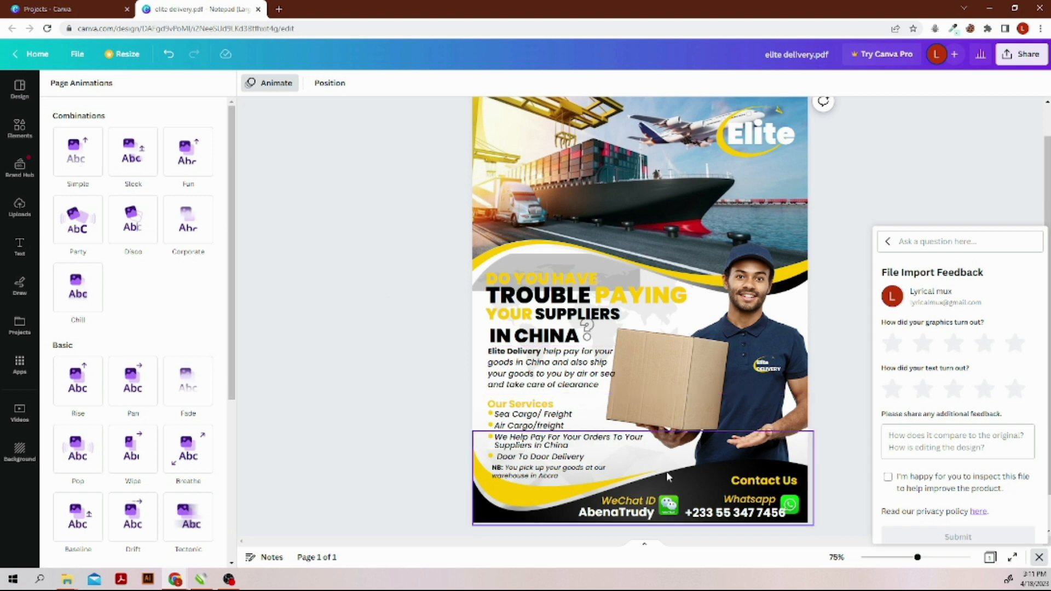
# - Reduce the WhatsApp phone number to size 20.2, widen its box to fit one line, and shift it slightly left
pyautogui.click(779, 519)
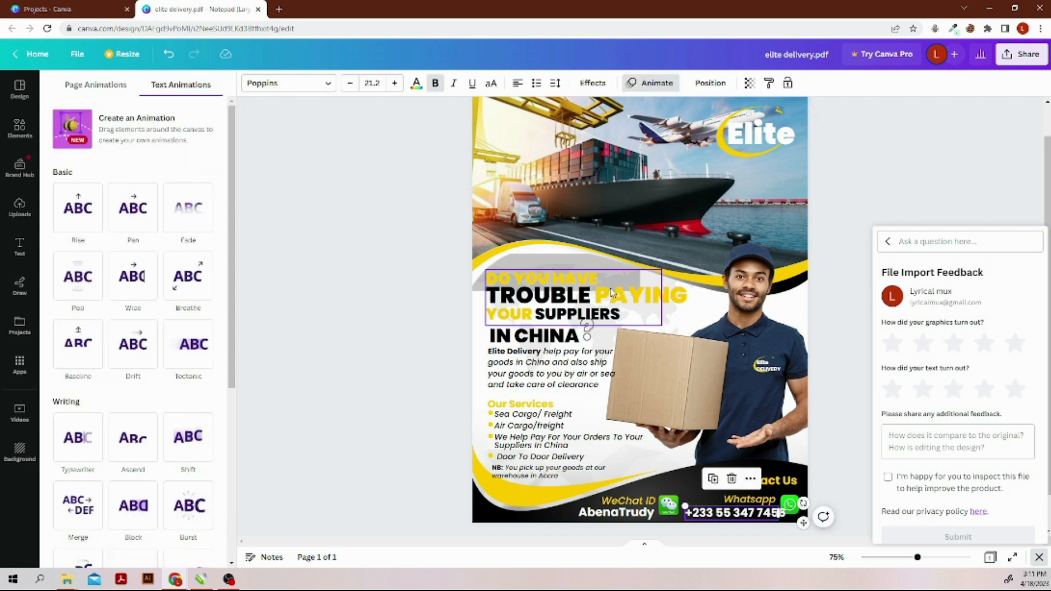
pyautogui.click(349, 84)
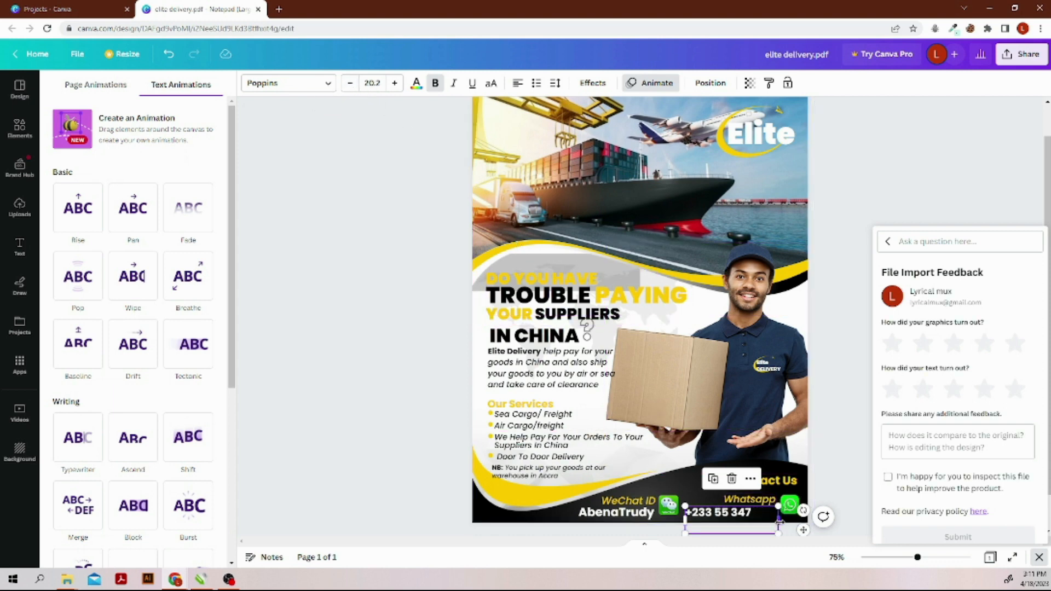
pyautogui.moveTo(780, 523); pyautogui.dragTo(795, 523)
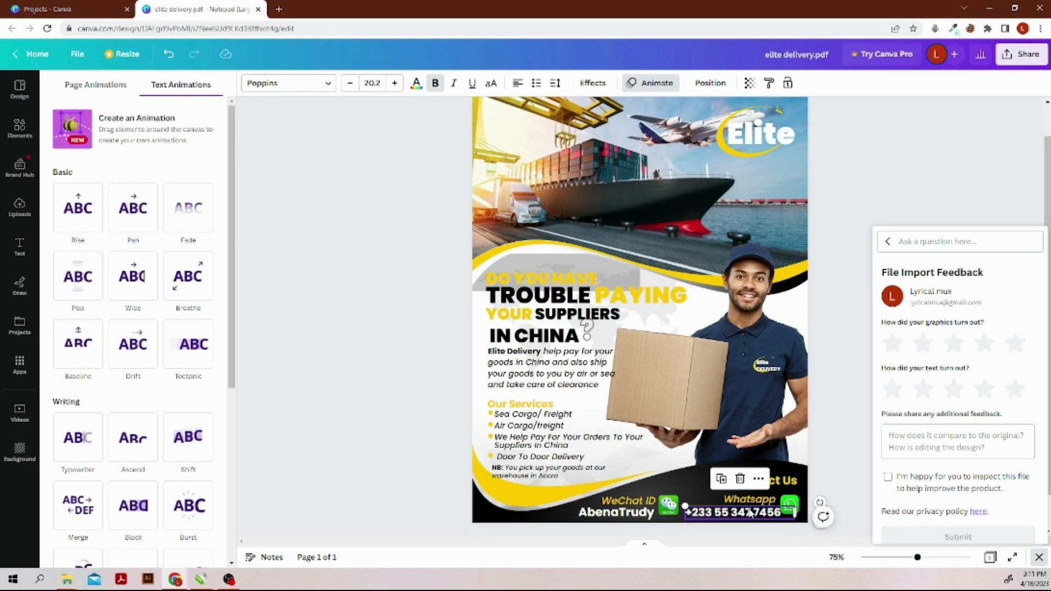
pyautogui.moveTo(751, 513); pyautogui.dragTo(748, 513)
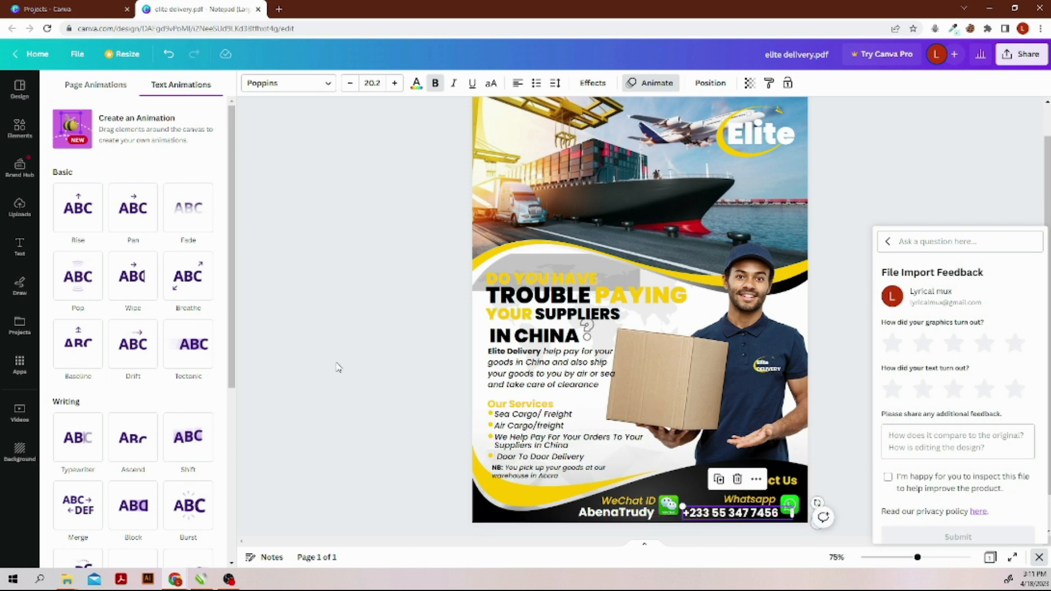
pyautogui.click(188, 277)
pyautogui.click(318, 302)
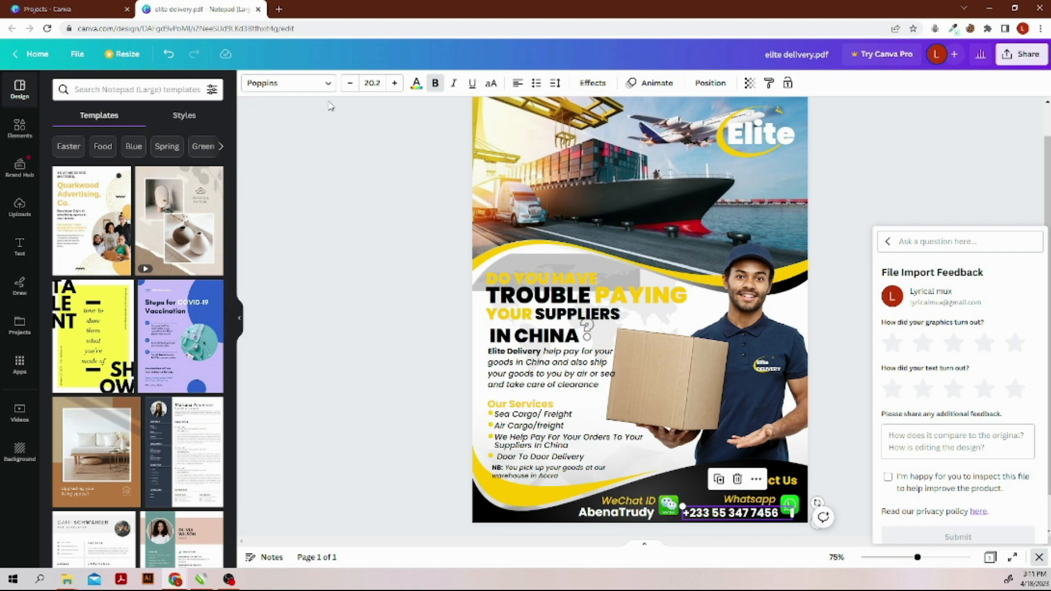
pyautogui.click(504, 227)
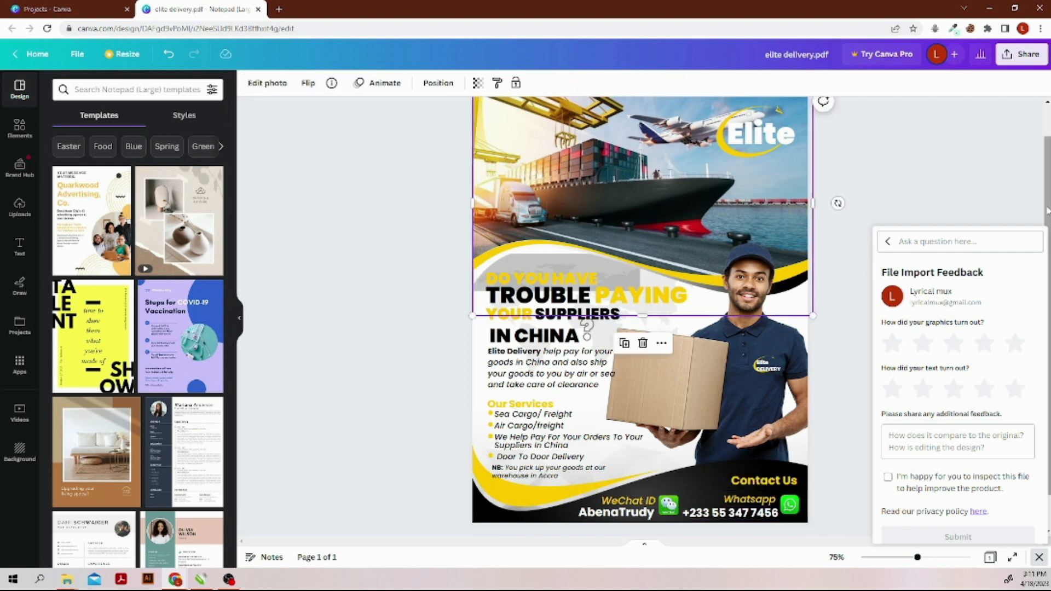
pyautogui.scroll(1, 1047, 210)
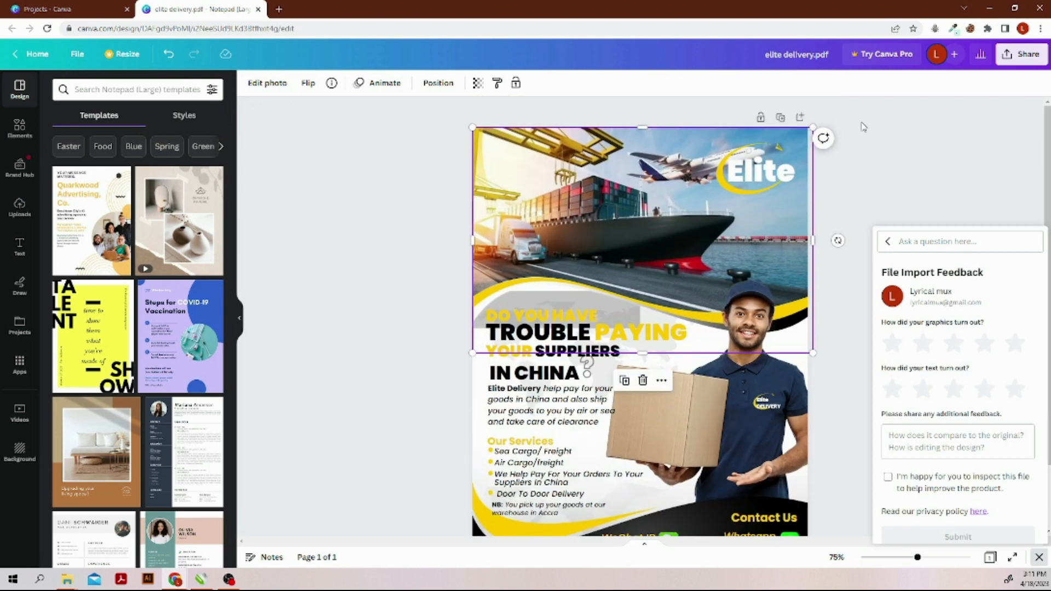
pyautogui.click(724, 113)
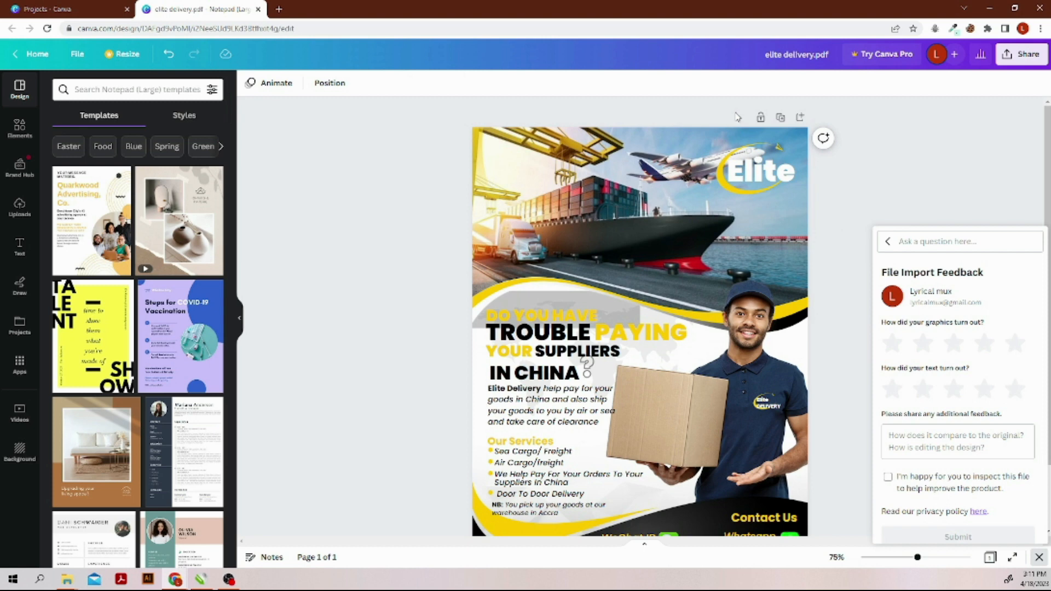
# - Open the page animations and dismiss the File Import Feedback form
pyautogui.click(265, 84)
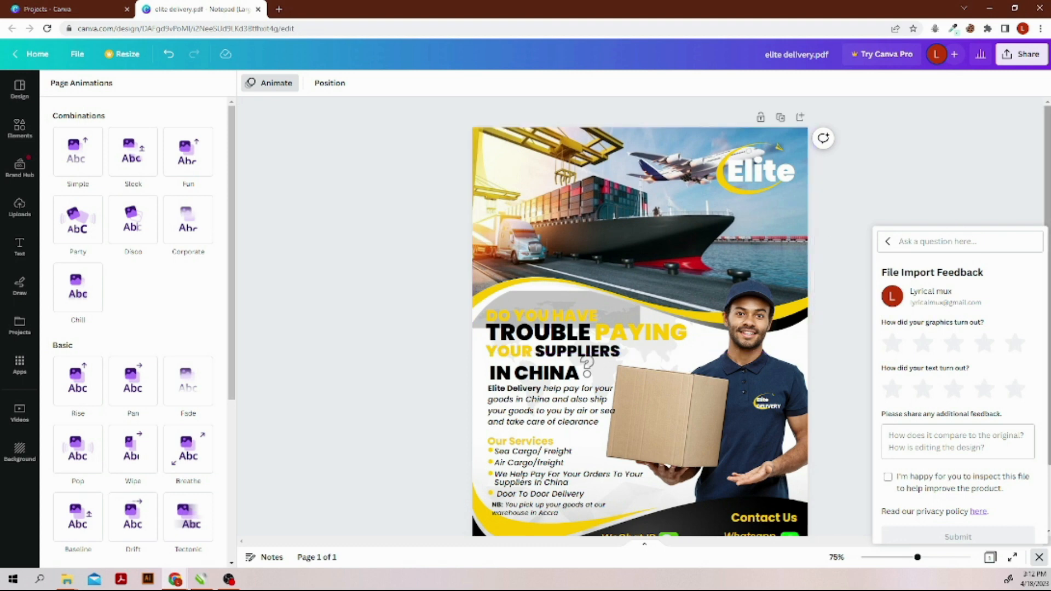
pyautogui.click(1039, 557)
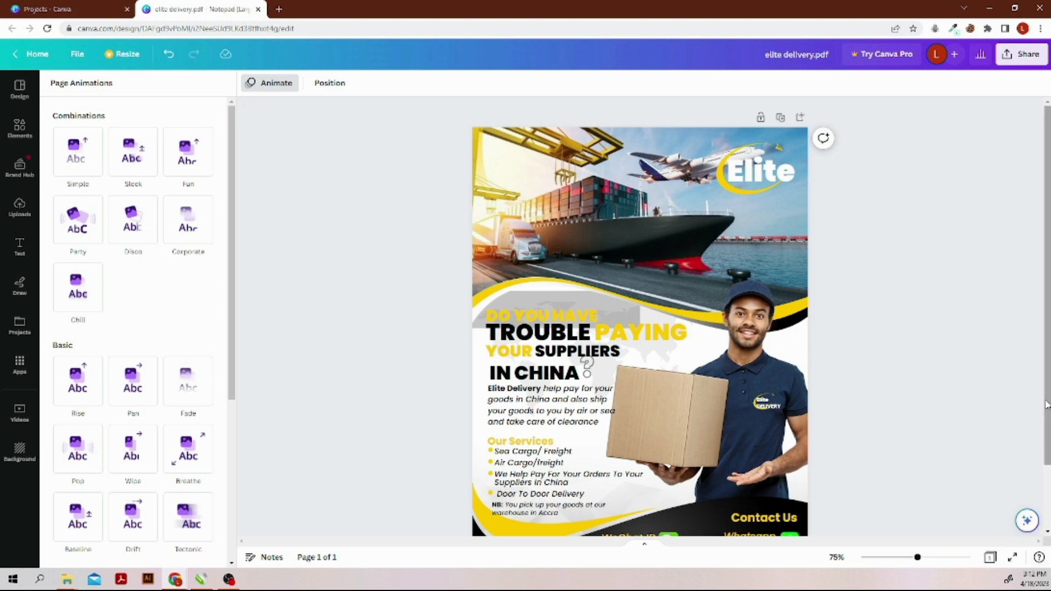
pyautogui.scroll(-1, 1048, 404)
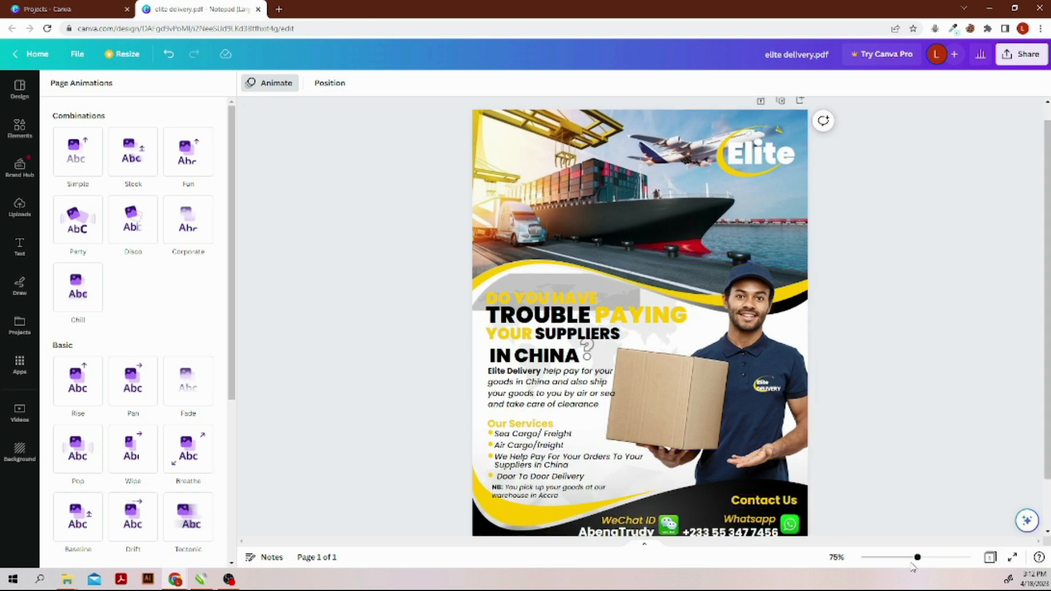
pyautogui.moveTo(919, 559); pyautogui.dragTo(915, 562)
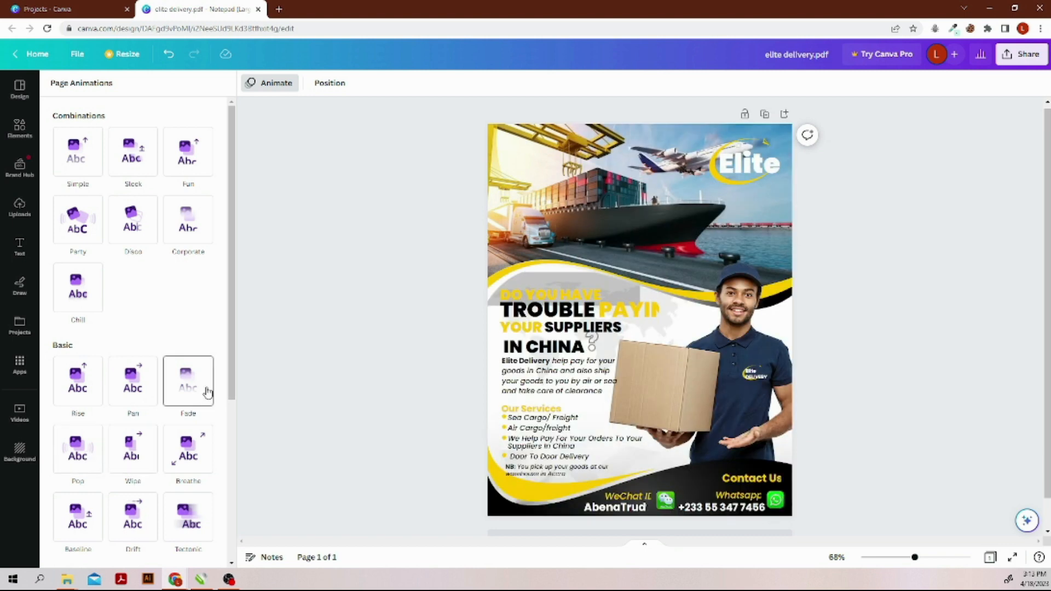
# - Browse the page animations and preview Photo Flow, Photo Zoom, Corporate, Simple and Sleek on the flyer
pyautogui.scroll(-2, 226, 462)
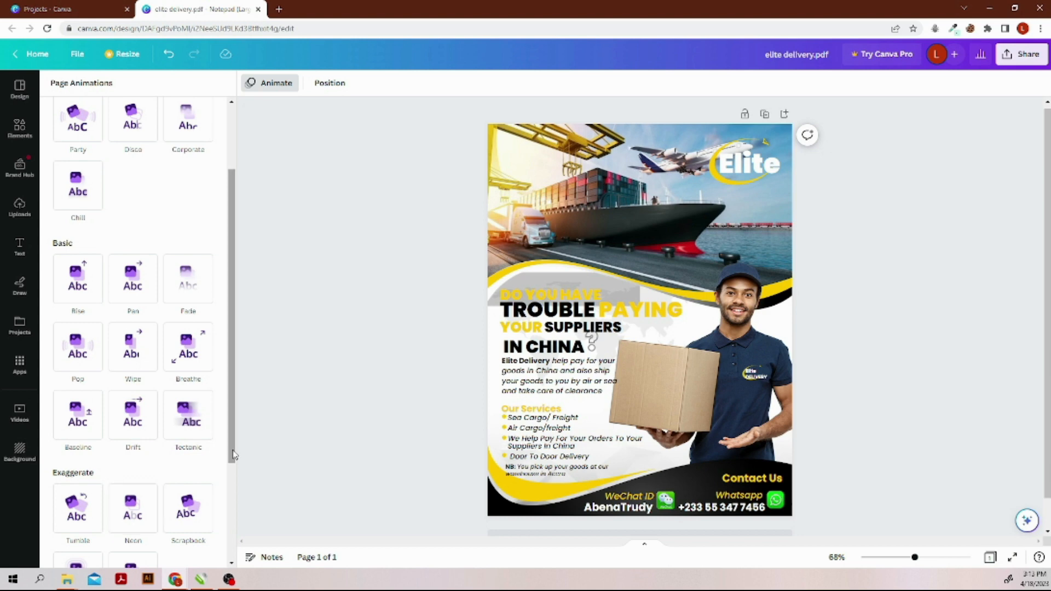
pyautogui.moveTo(233, 454); pyautogui.dragTo(231, 552)
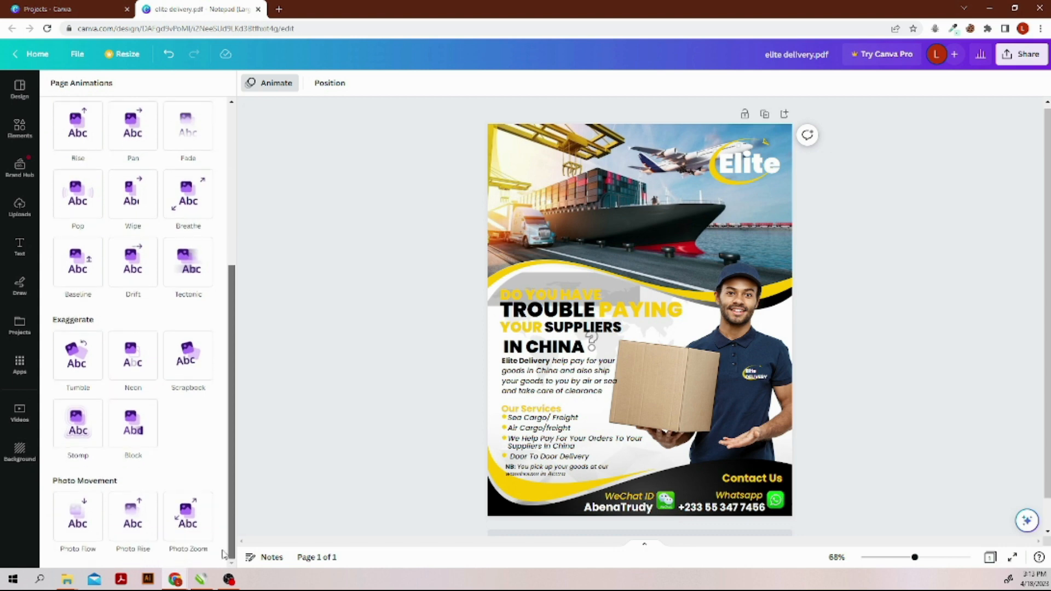
pyautogui.click(82, 534)
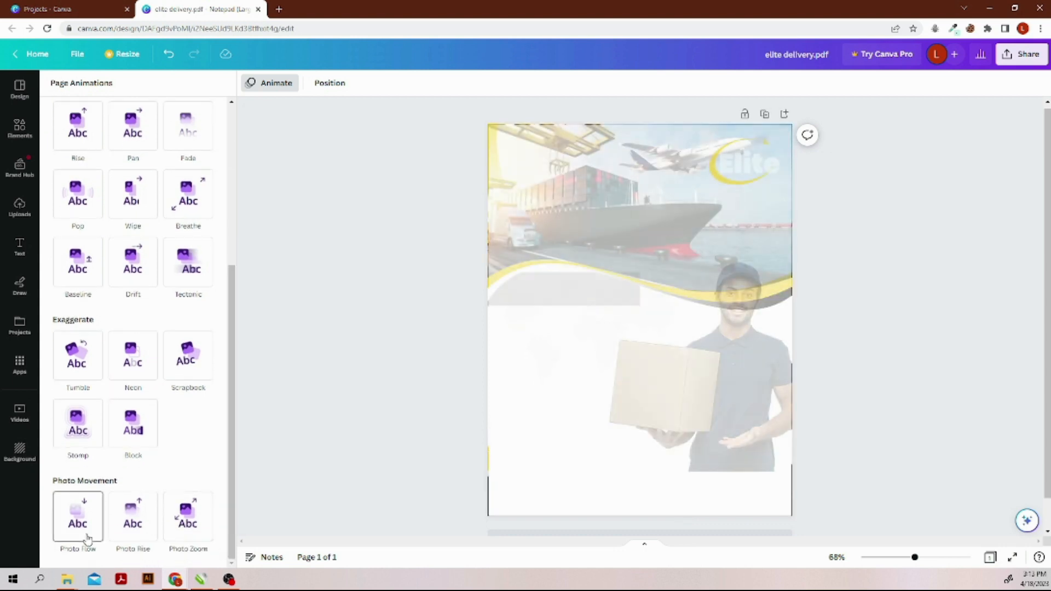
pyautogui.click(171, 523)
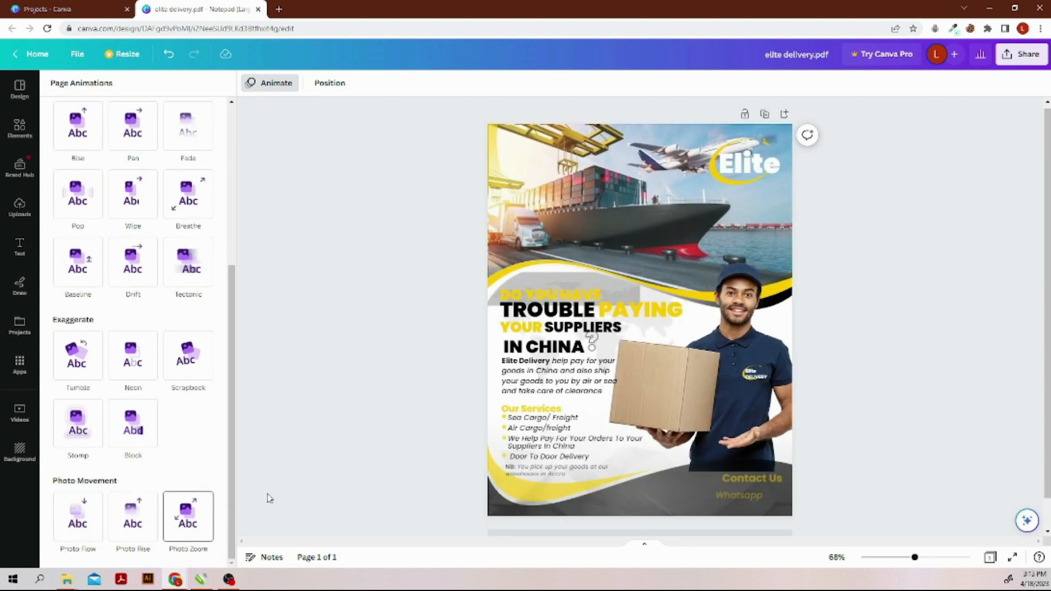
pyautogui.moveTo(231, 394); pyautogui.dragTo(241, 236)
pyautogui.click(188, 220)
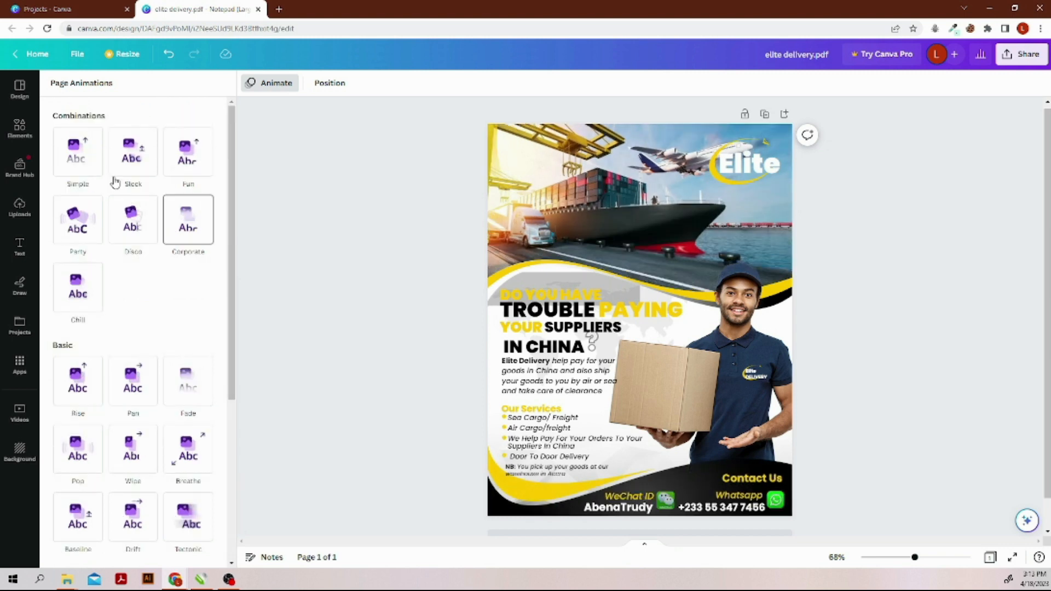
pyautogui.click(95, 168)
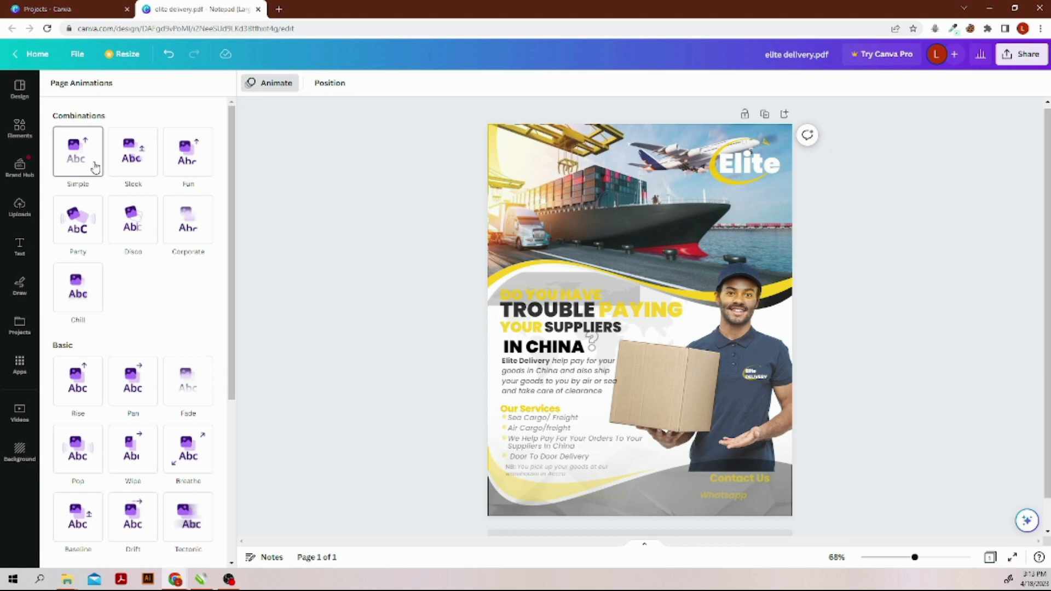
pyautogui.click(144, 182)
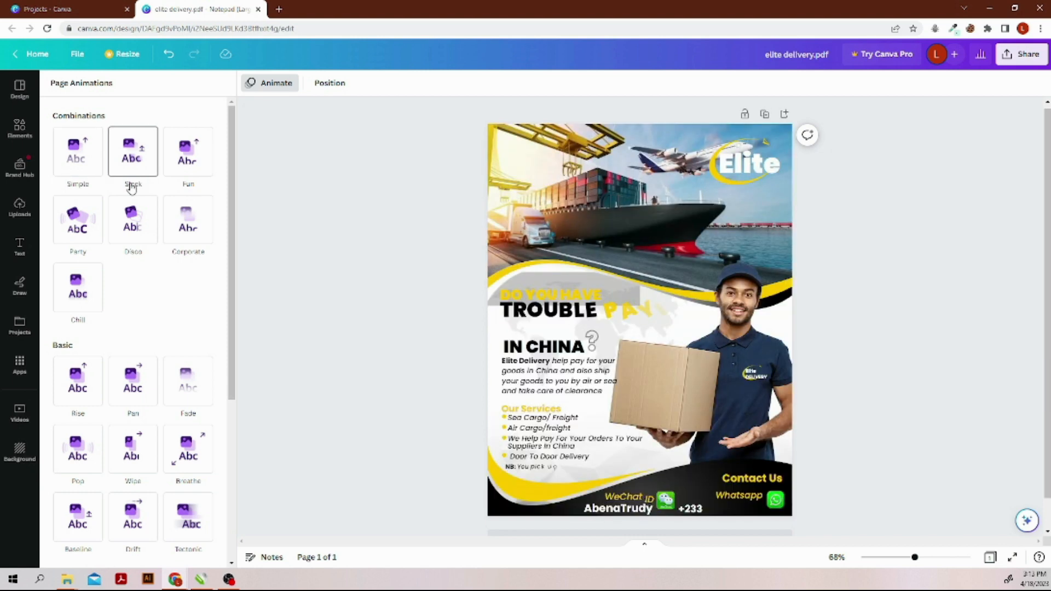
# - Preview the Party and Chill page animations, and apply the Rise animation to the flyer with On enter selected
pyautogui.click(74, 222)
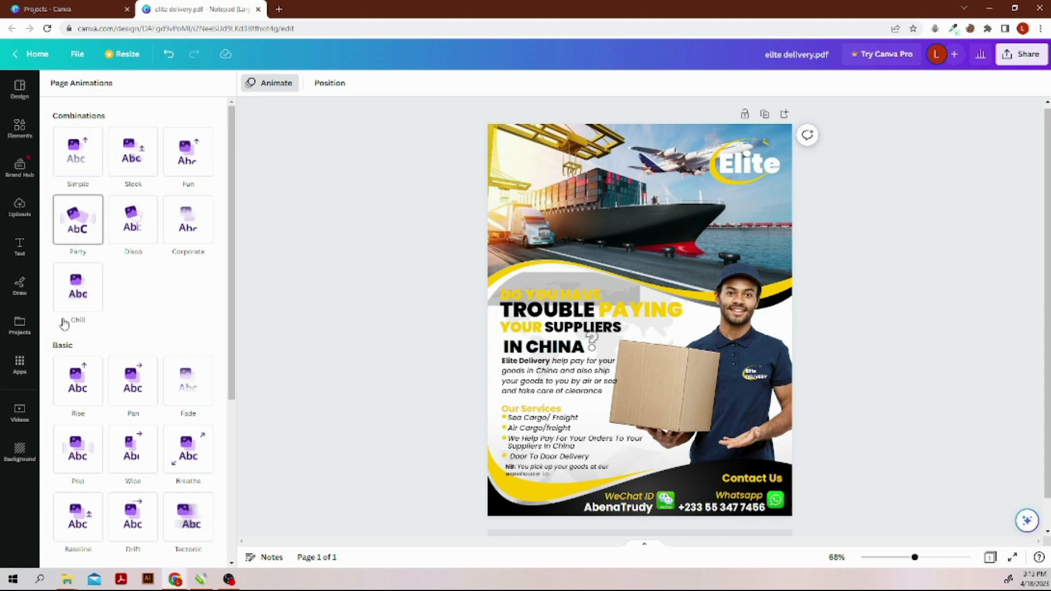
pyautogui.click(74, 298)
pyautogui.click(82, 379)
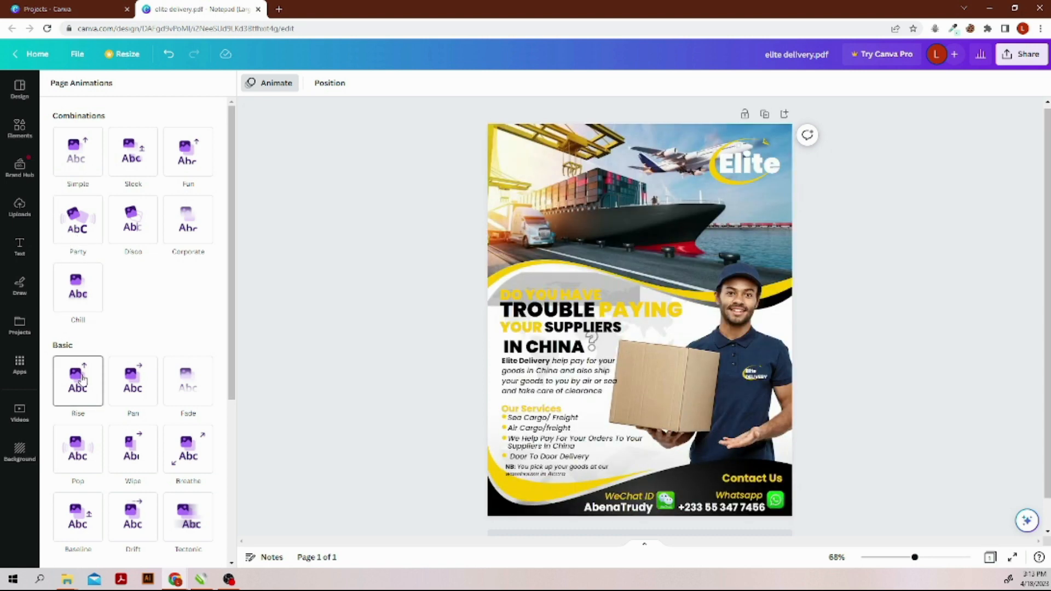
pyautogui.click(82, 379)
pyautogui.scroll(-1, 82, 379)
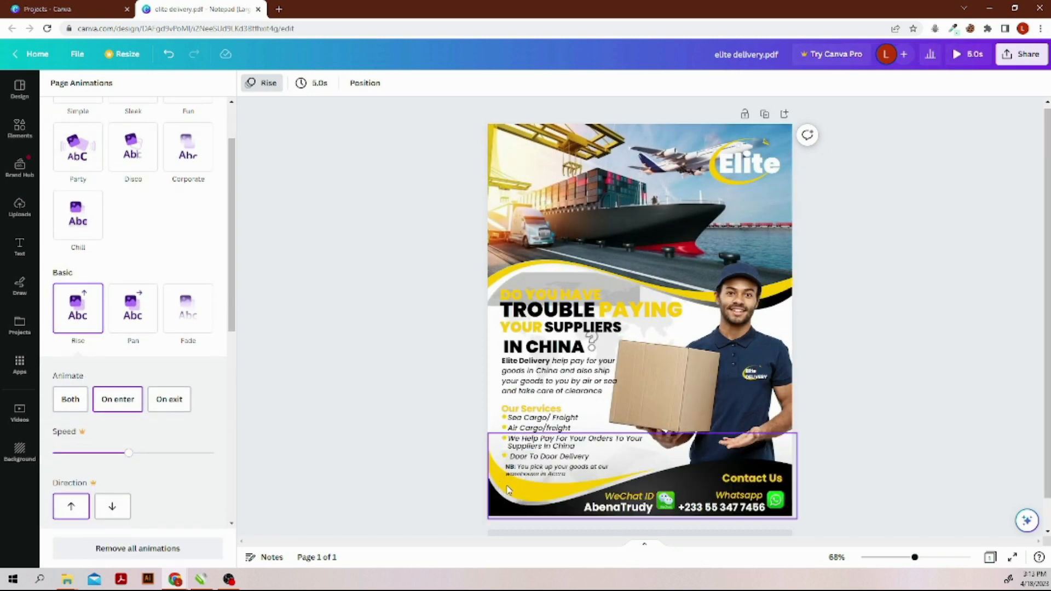
pyautogui.click(136, 408)
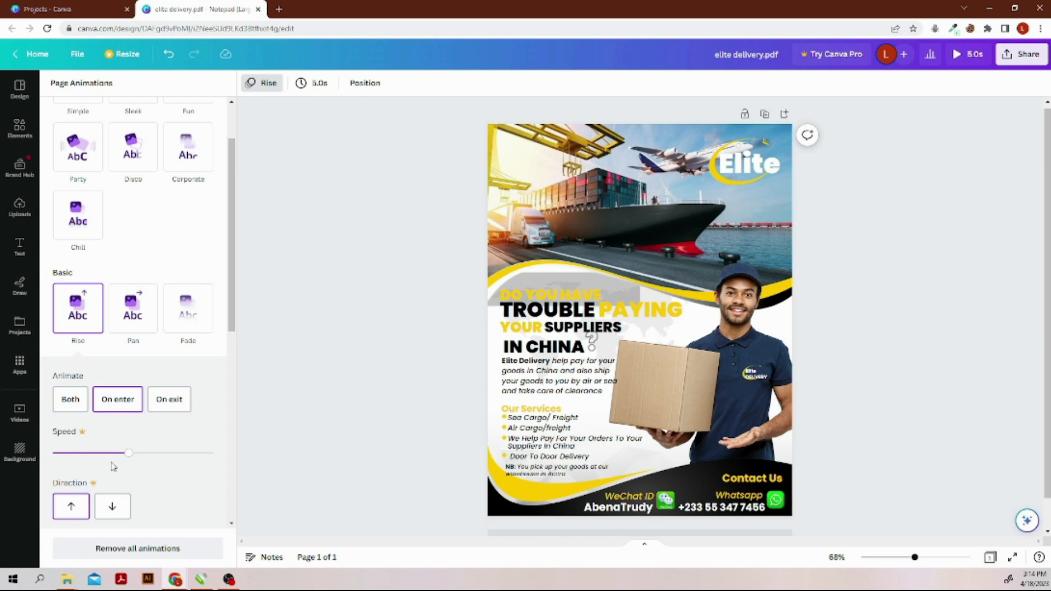
pyautogui.click(71, 316)
pyautogui.click(1022, 54)
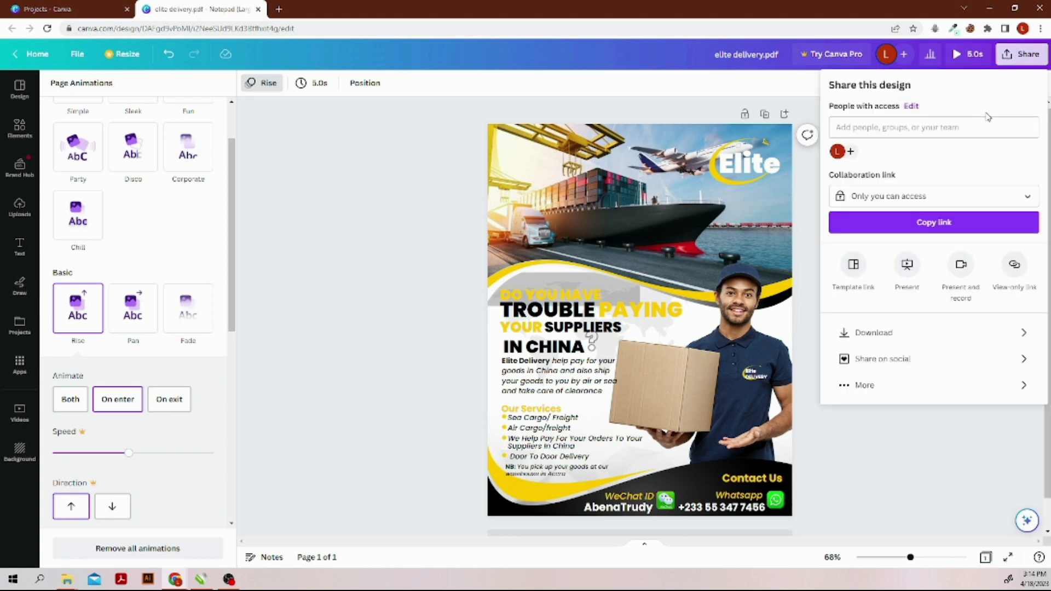
pyautogui.click(936, 342)
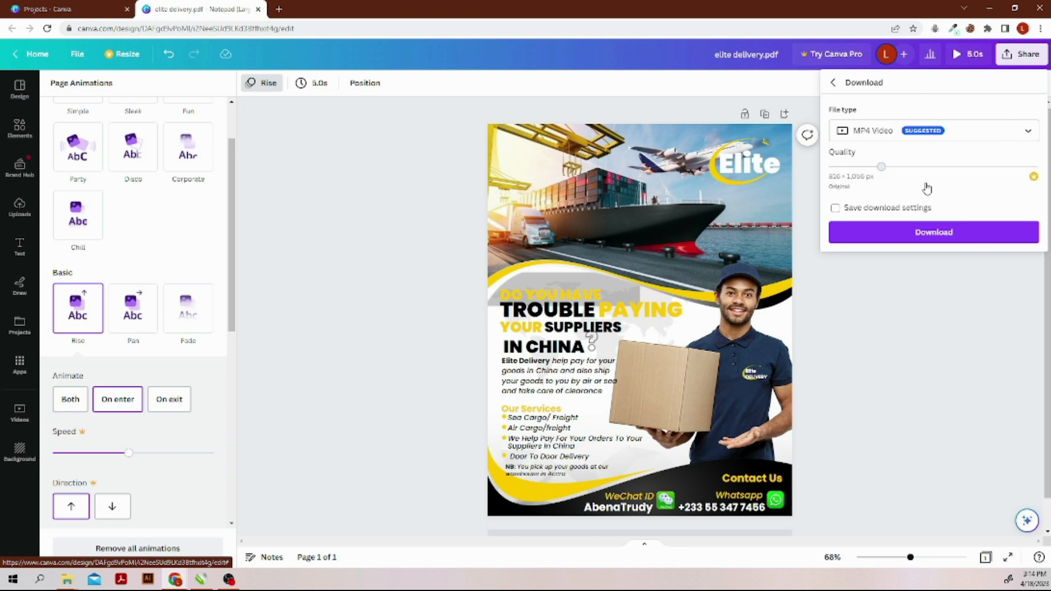
pyautogui.click(955, 142)
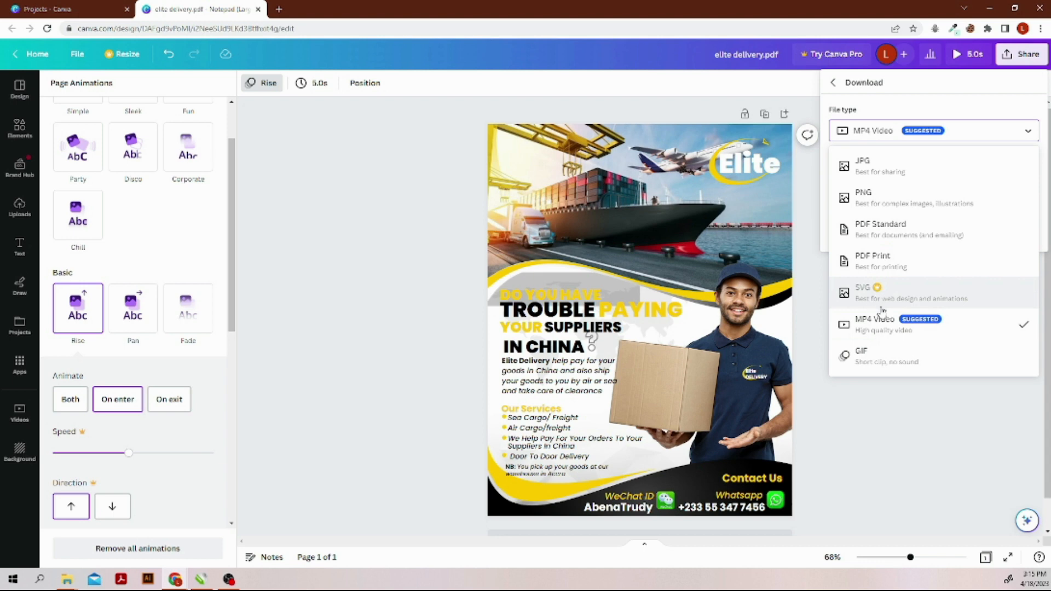
pyautogui.click(896, 417)
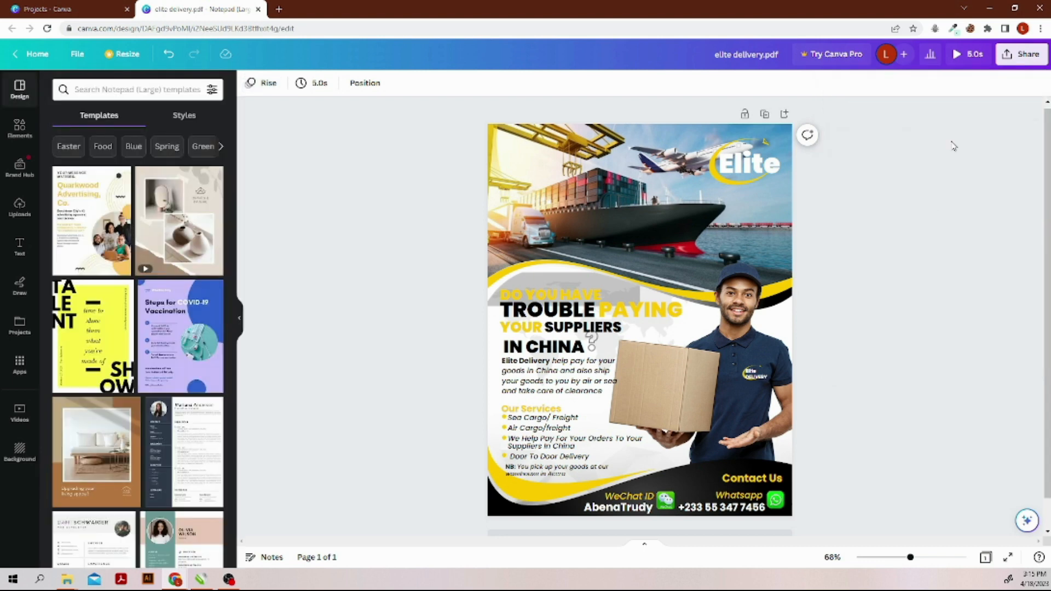
# - Download the animated flyer as an MP4 Video
pyautogui.click(1015, 60)
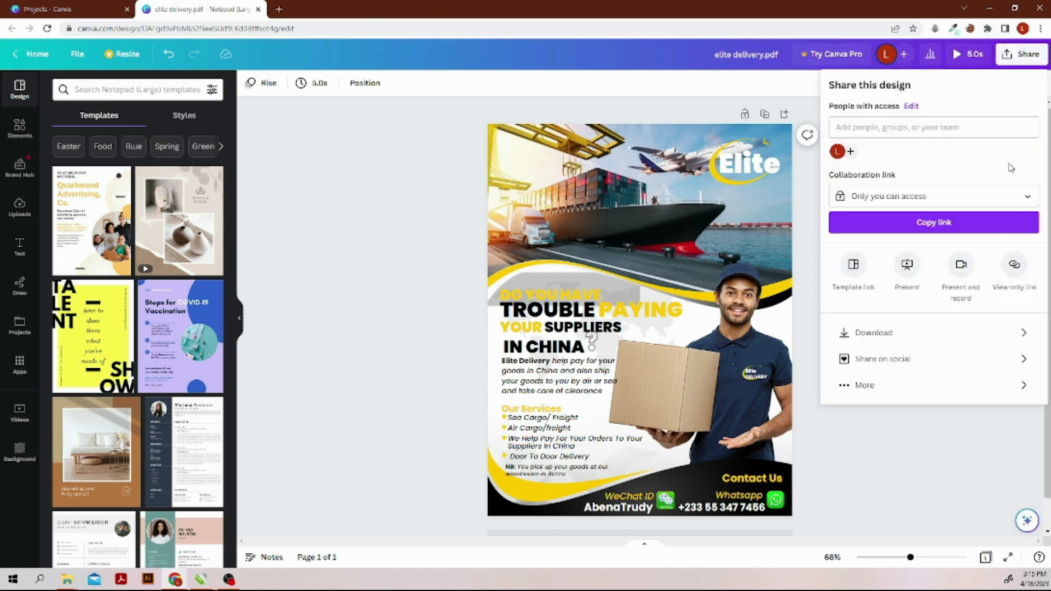
pyautogui.click(958, 339)
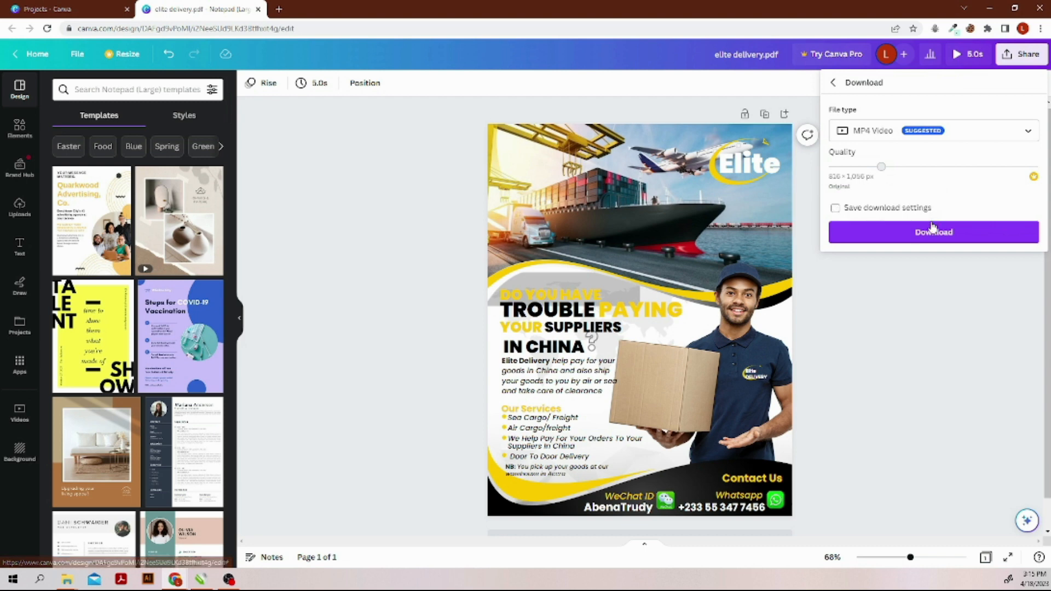
pyautogui.click(931, 234)
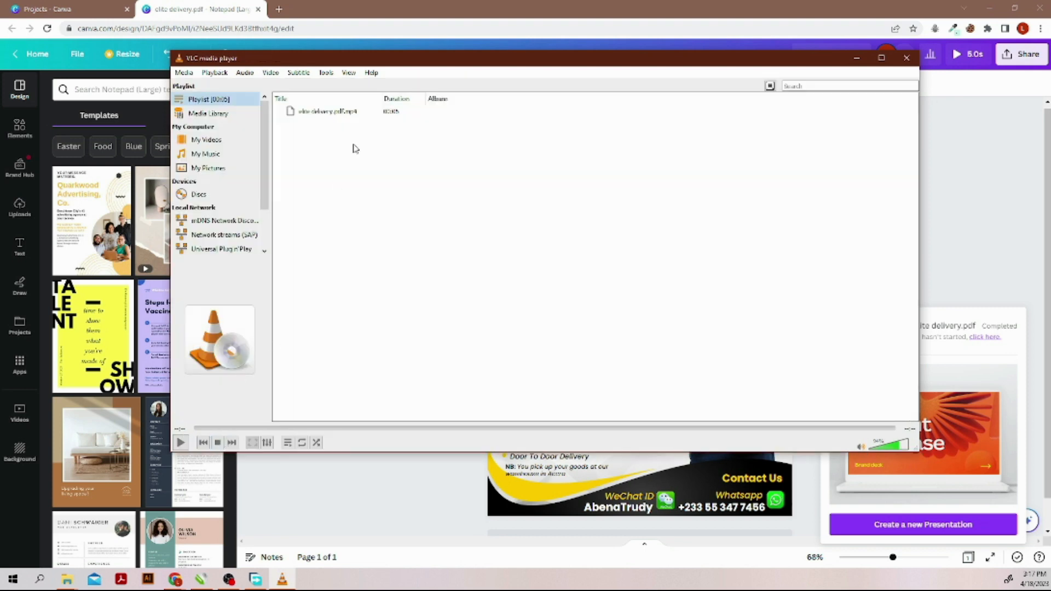
# - Play the downloaded elite delivery.pdf.mp4 in VLC media player to review the animation, and close the player
pyautogui.doubleClick(352, 112)
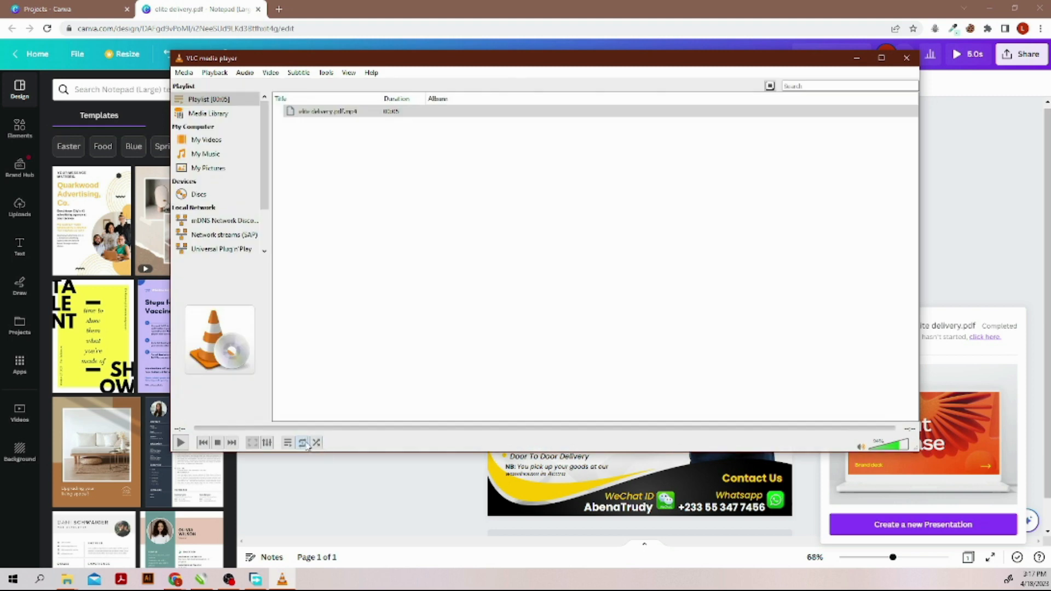
pyautogui.click(186, 442)
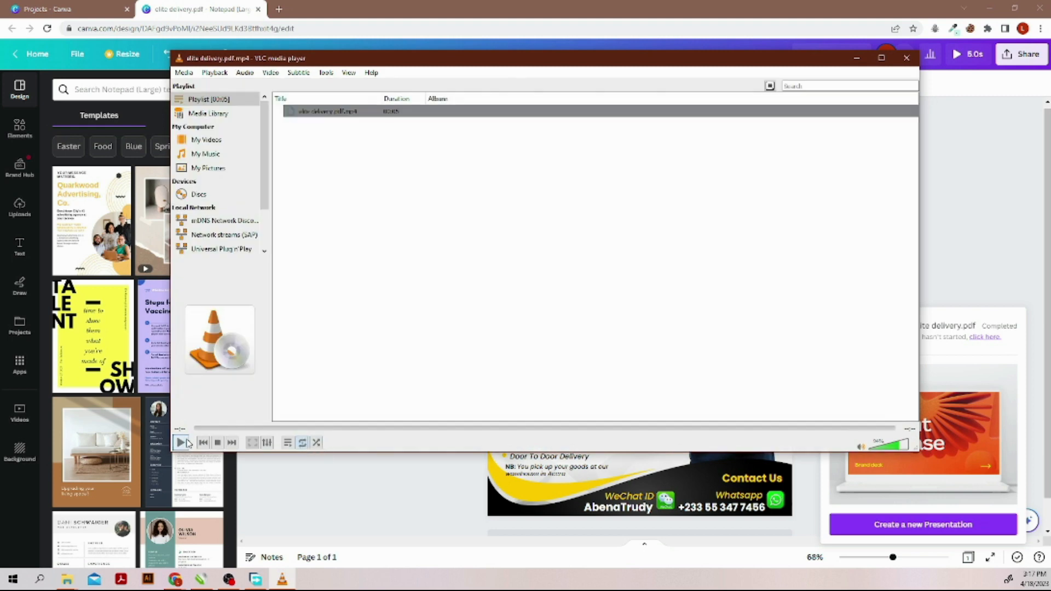
pyautogui.click(181, 442)
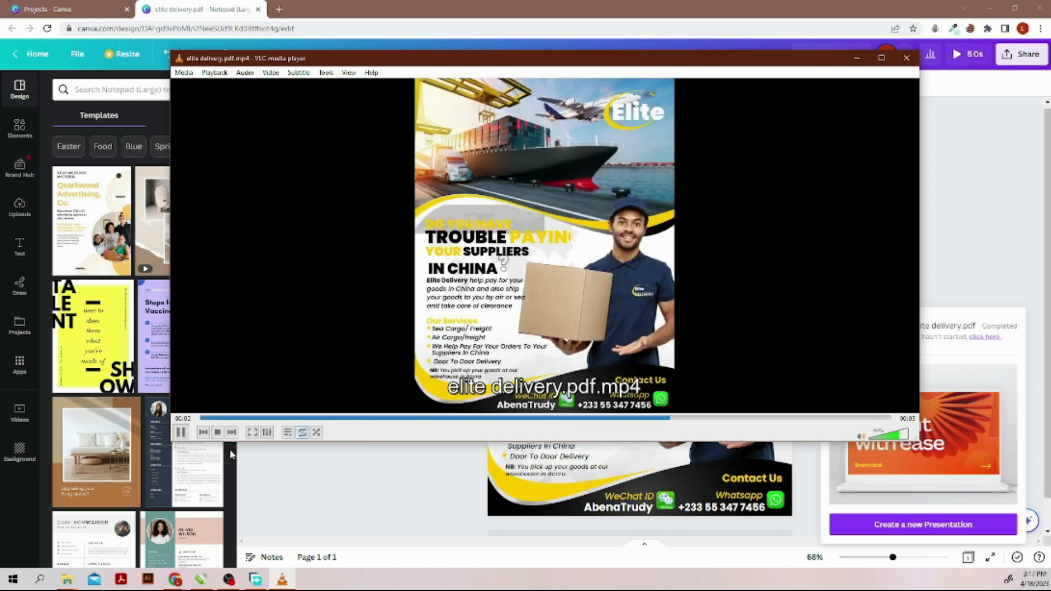
pyautogui.click(181, 433)
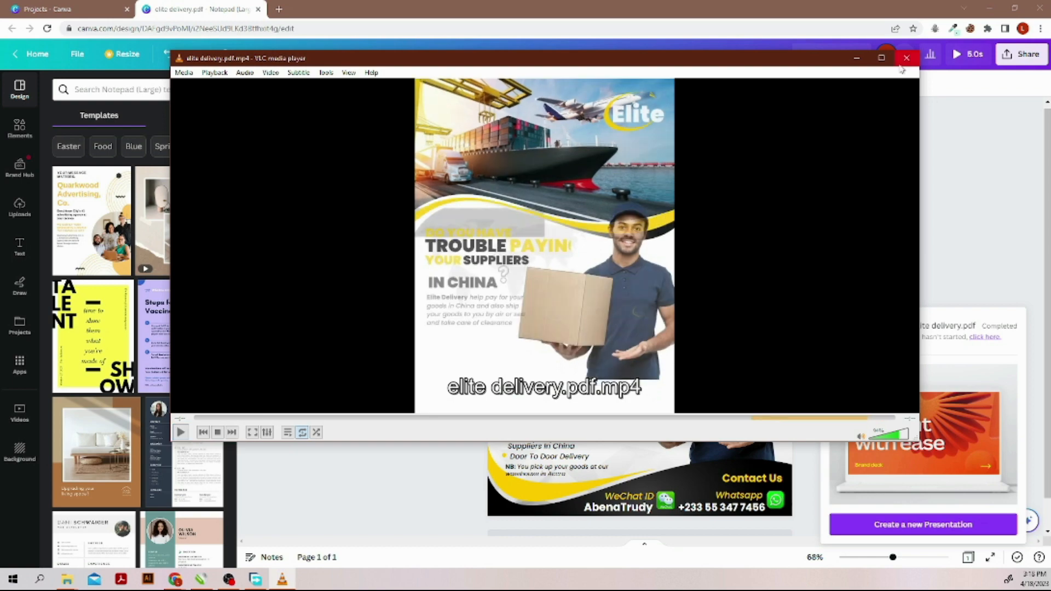
pyautogui.click(906, 58)
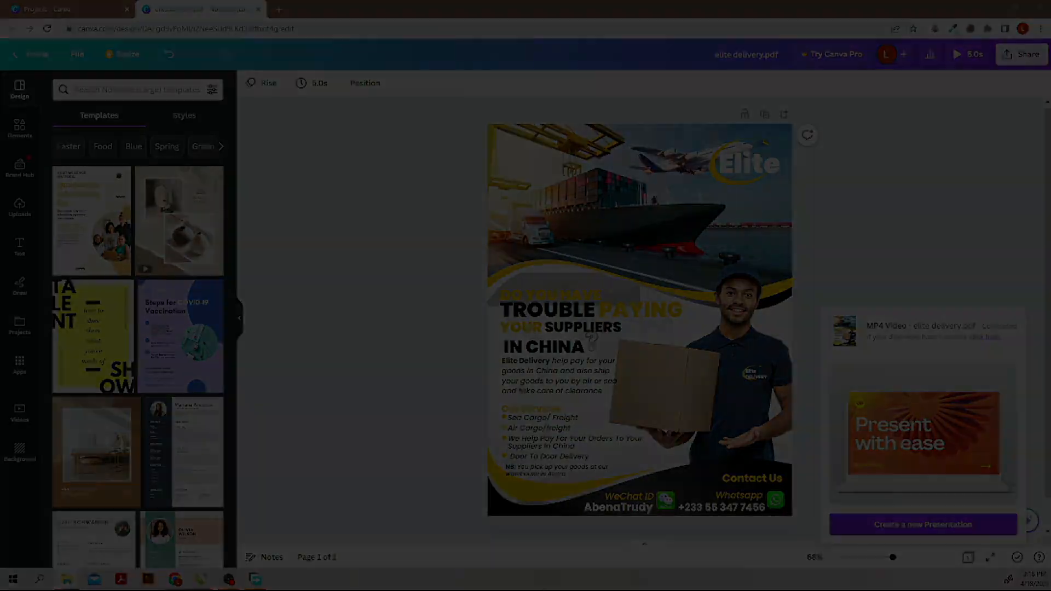